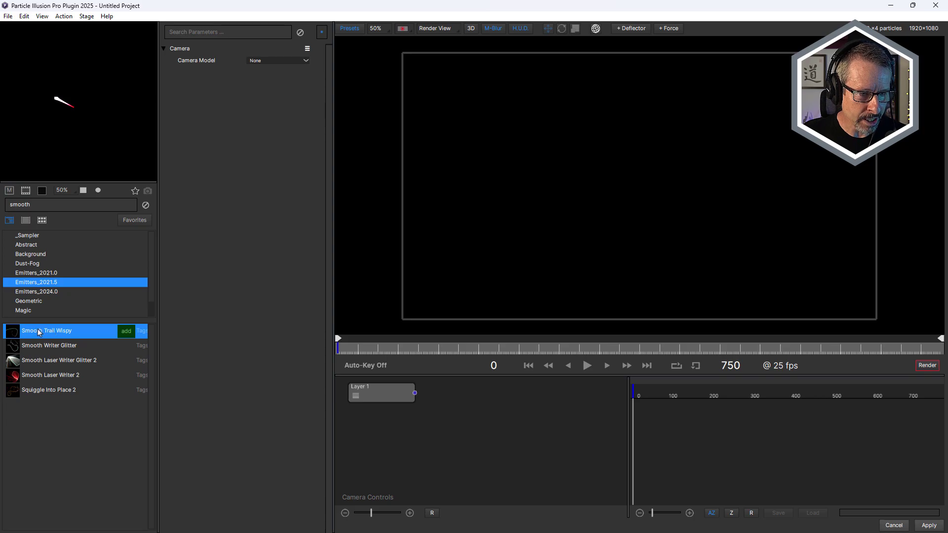
- Add the Smooth Trail Wispy emitter to the project and scrub to frame 80 to preview its trail
left_click(126, 331)
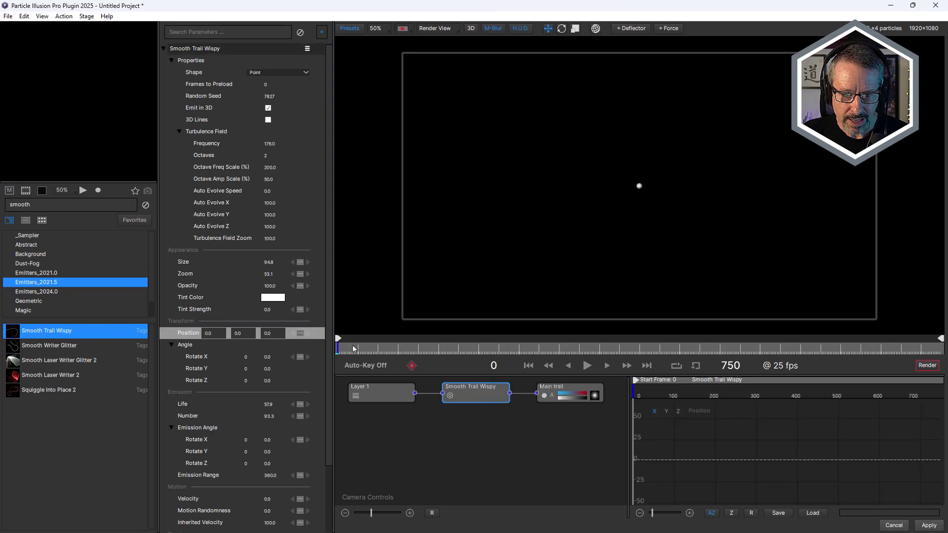
left_click_drag(354, 349, 412, 349)
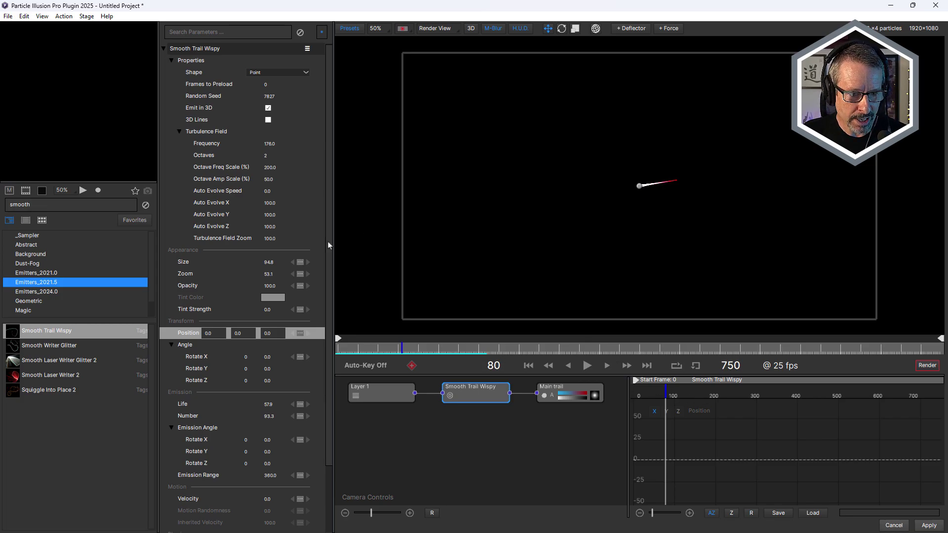
- Load the heartbeat-shaped path preset, a flat line with a tall central spike, onto the emitter's Position
right_click(189, 337)
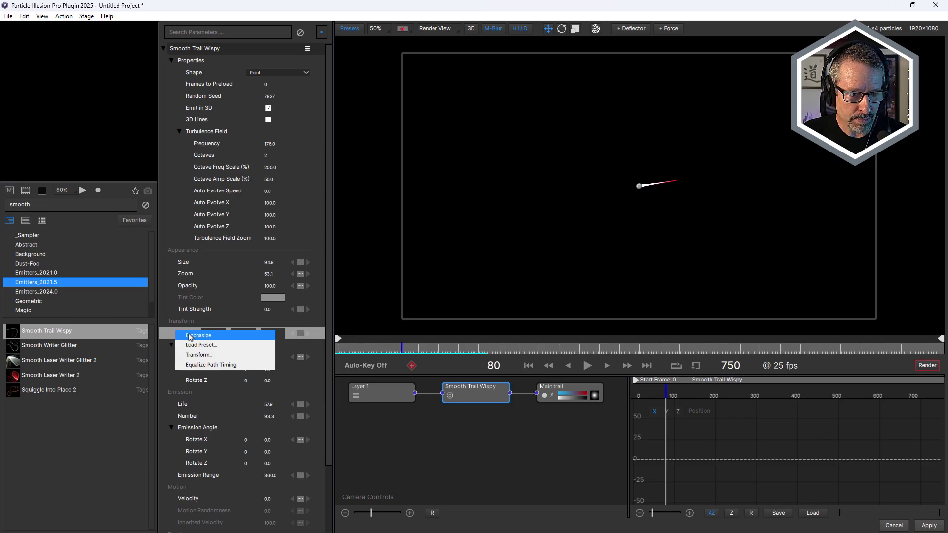
left_click(196, 345)
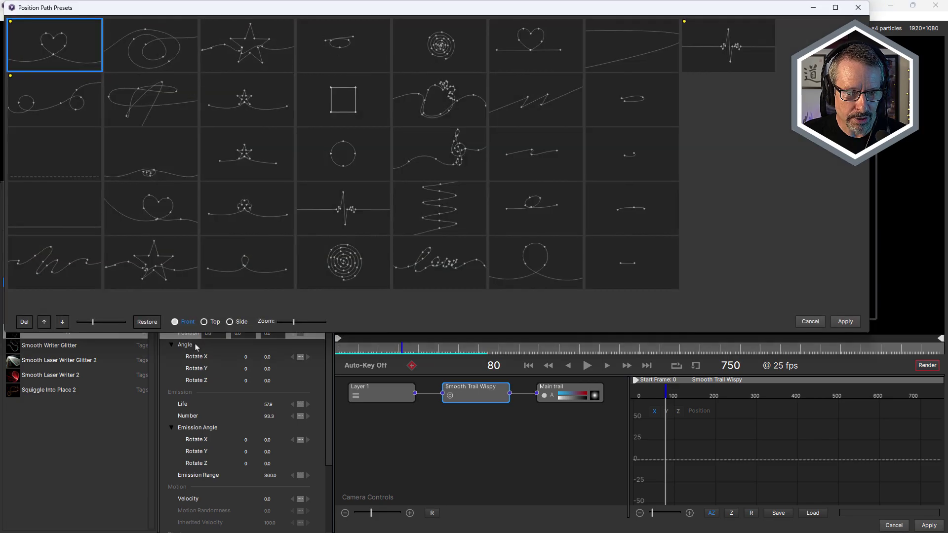
left_click(344, 207)
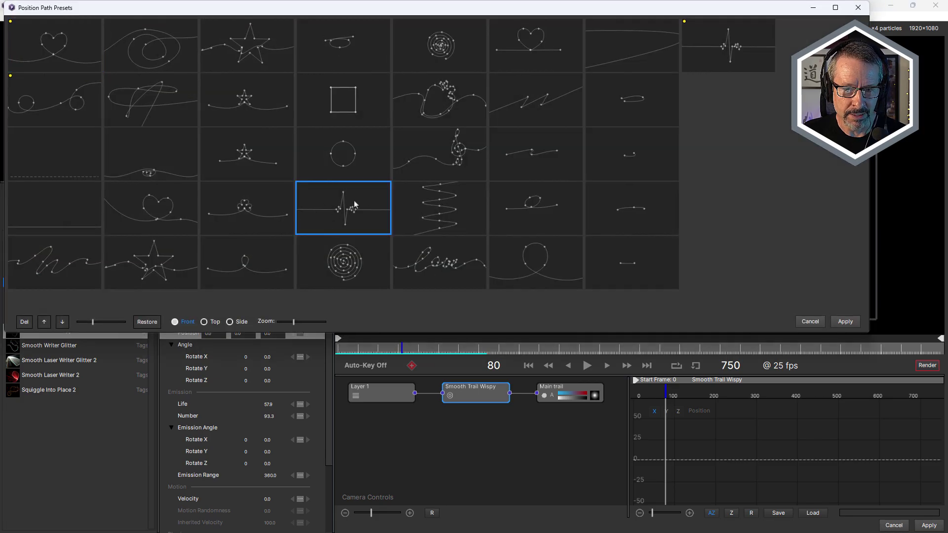
left_click(845, 322)
left_click_drag(525, 157, 311, 146)
left_click(367, 378)
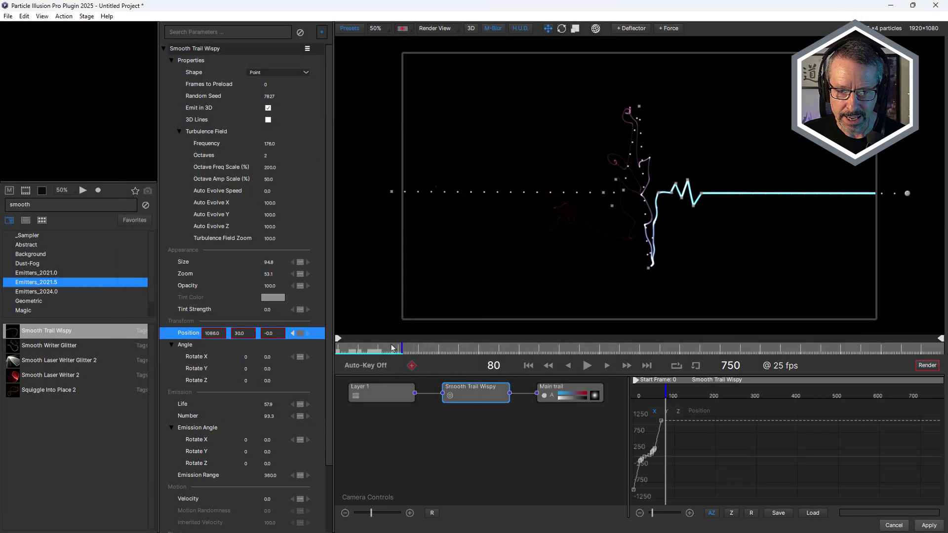
- Play and scrub the animation to examine how the trail follows the heartbeat path against its position graph
left_click_drag(339, 350, 354, 351)
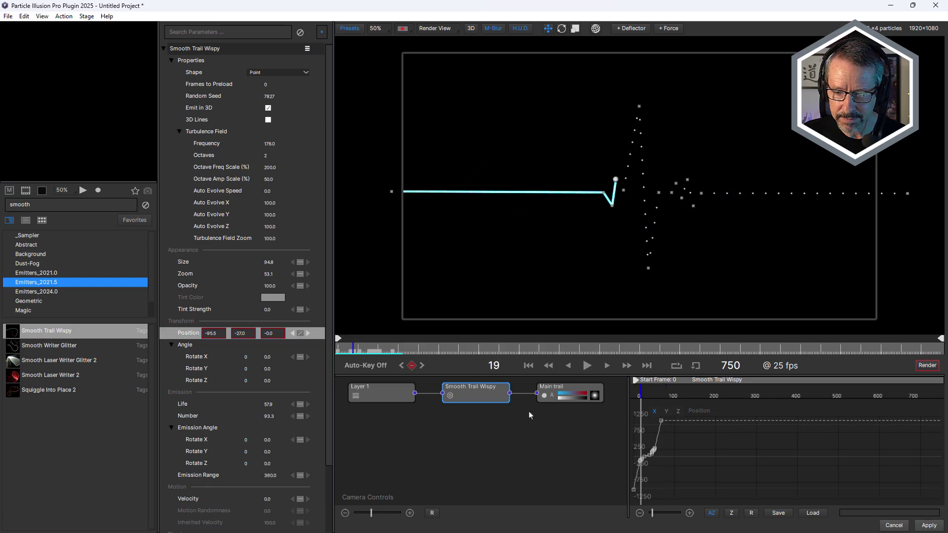
left_click_drag(654, 514, 666, 514)
left_click_drag(358, 350, 334, 350)
left_click(587, 365)
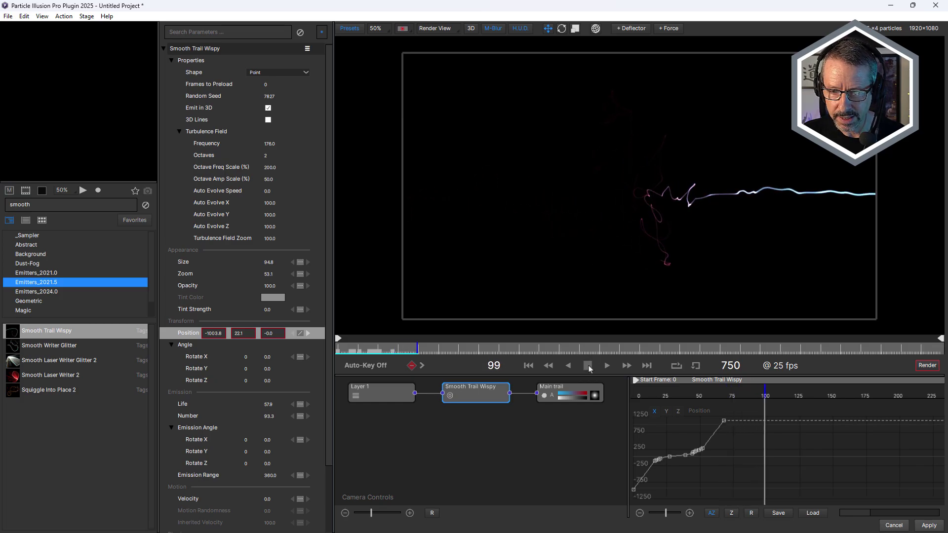
left_click(587, 365)
left_click(369, 351)
left_click_drag(369, 351, 403, 371)
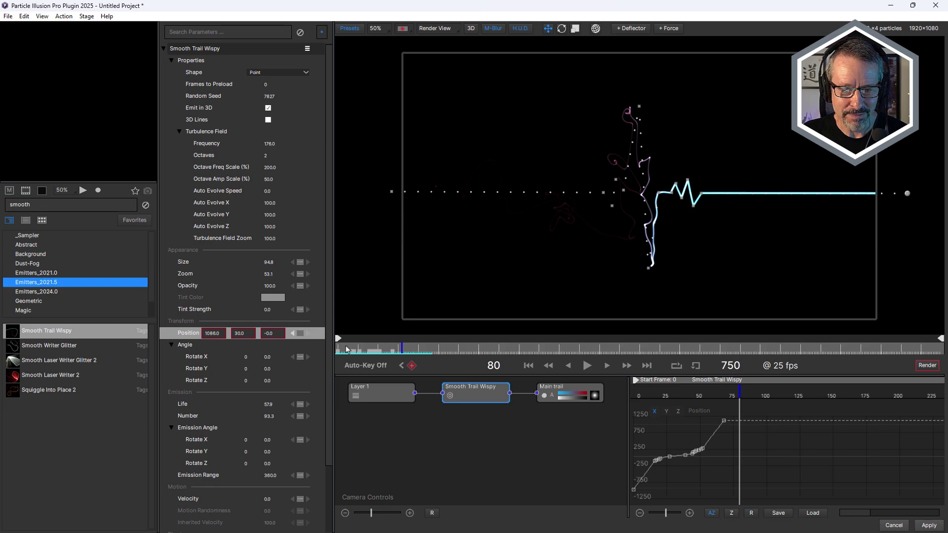
left_click_drag(347, 349, 394, 350)
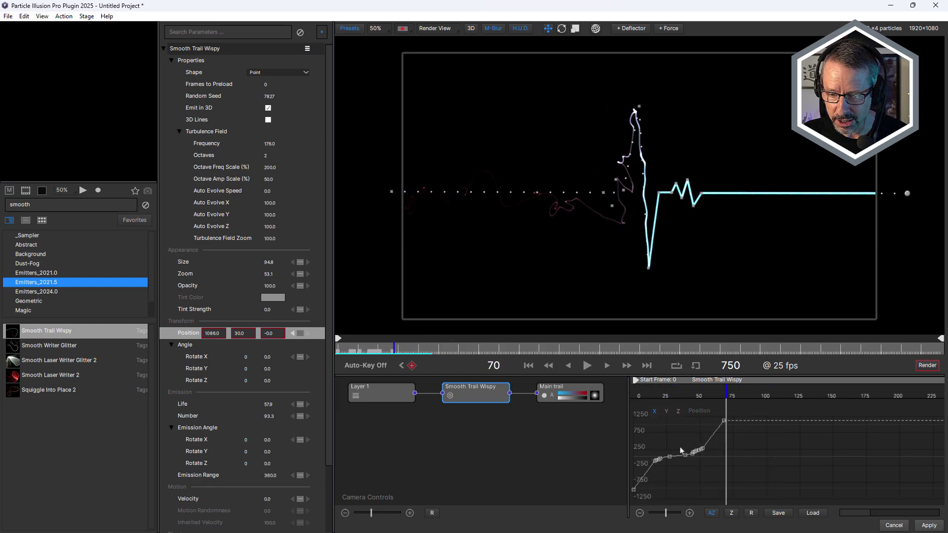
left_click(188, 334)
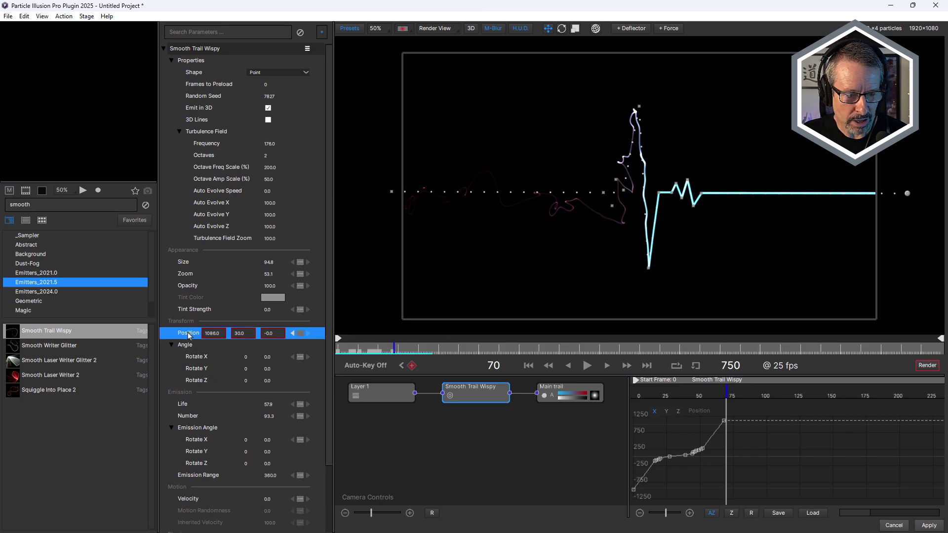
right_click(188, 333)
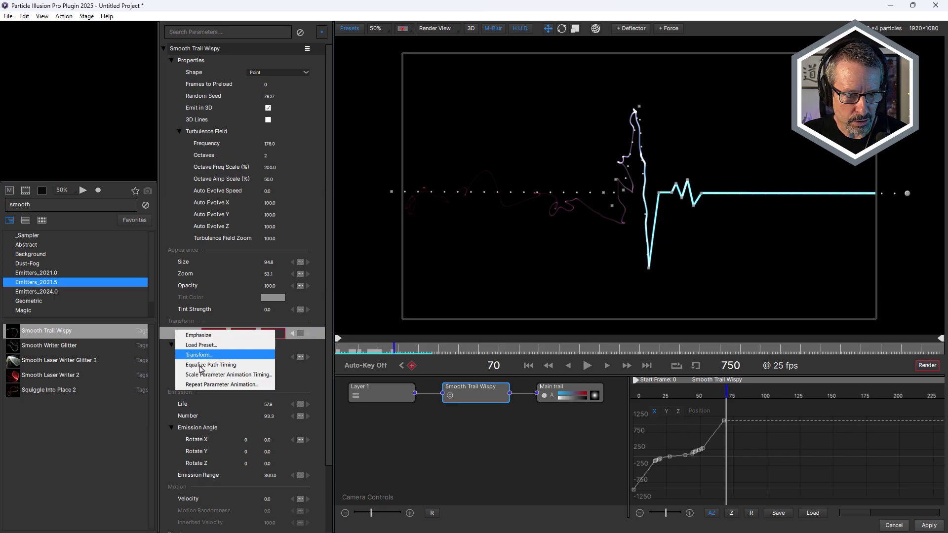
left_click(246, 386)
left_click_drag(478, 216, 363, 199)
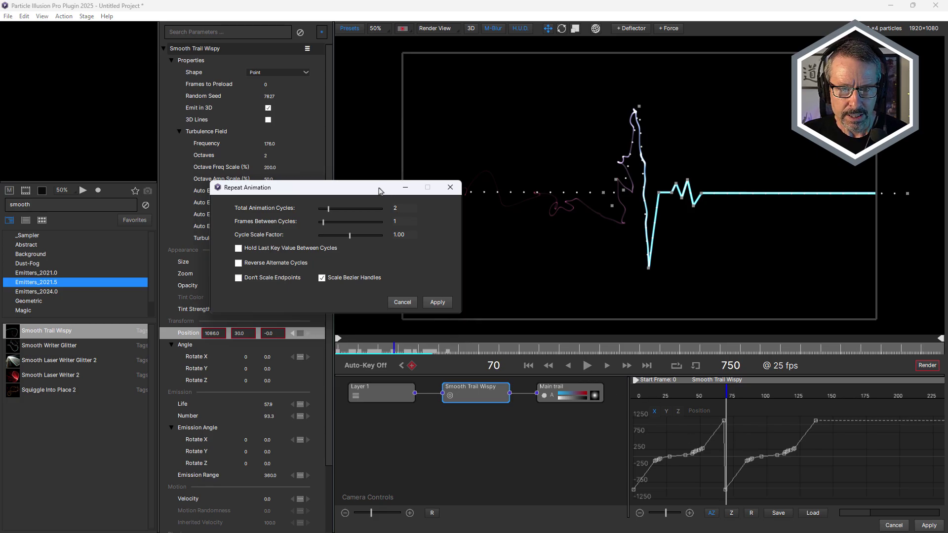
left_click_drag(296, 188, 242, 220)
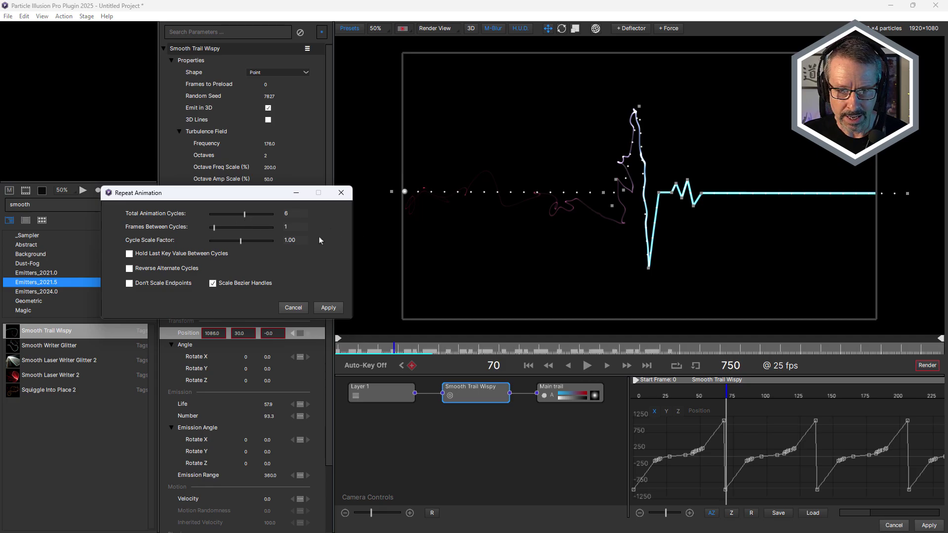
left_click(299, 308)
- Start repeating the emitter's Position animation with 6 total animation cycles, previewing all cycles in the graph
left_click_drag(666, 514, 651, 517)
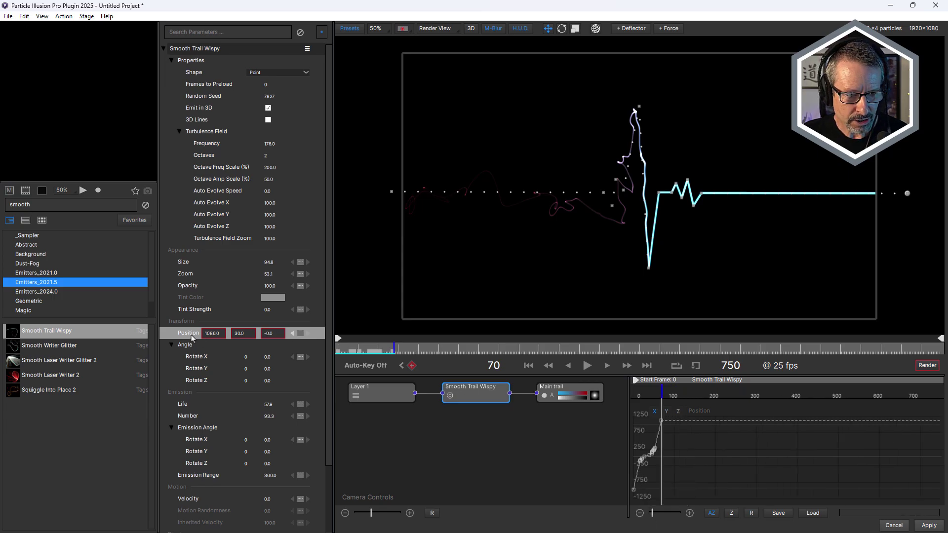
right_click(192, 338)
left_click(211, 385)
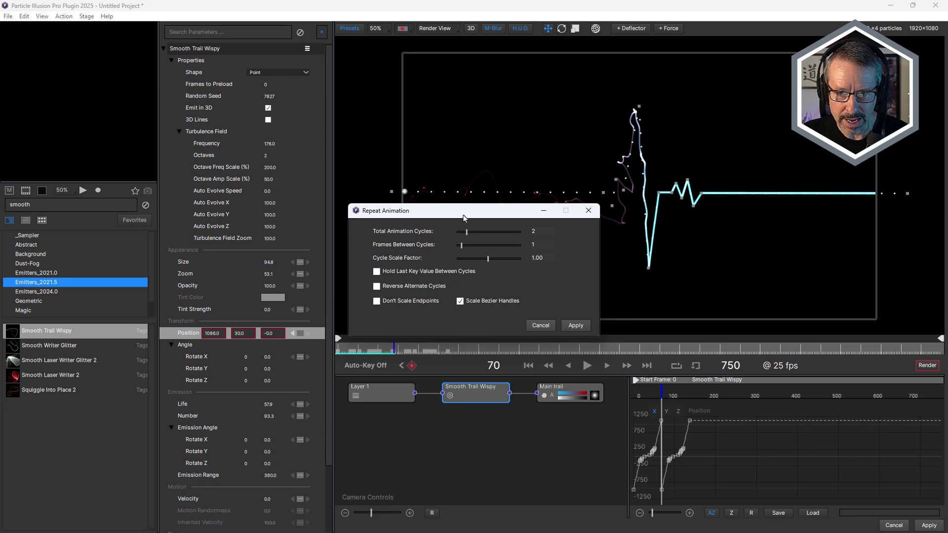
left_click_drag(464, 218, 404, 216)
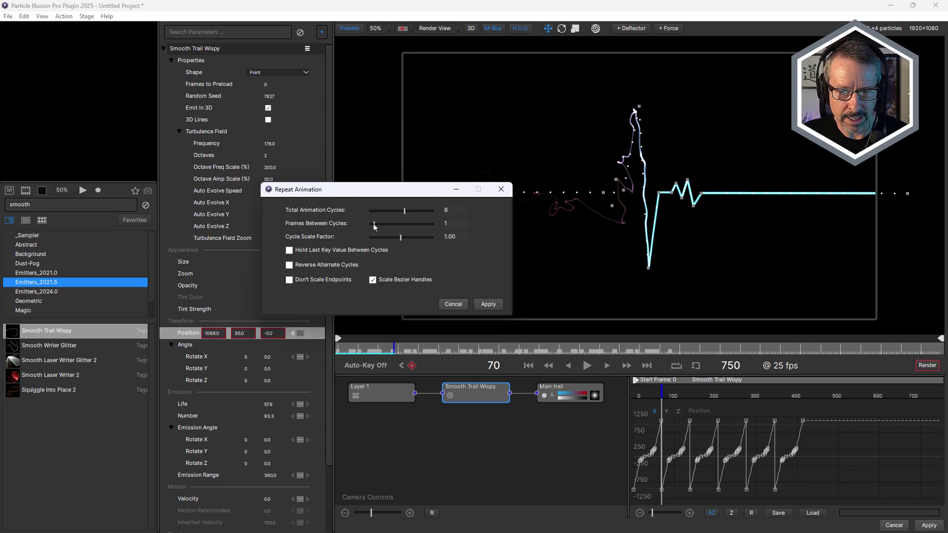
- Try 11 and 32 frames between cycles with the last key value held, then restore the gap to 1 without holding
mouse_move(375, 226)
left_mouse_down()
mouse_move(404, 232)
mouse_move(385, 234)
left_mouse_up()
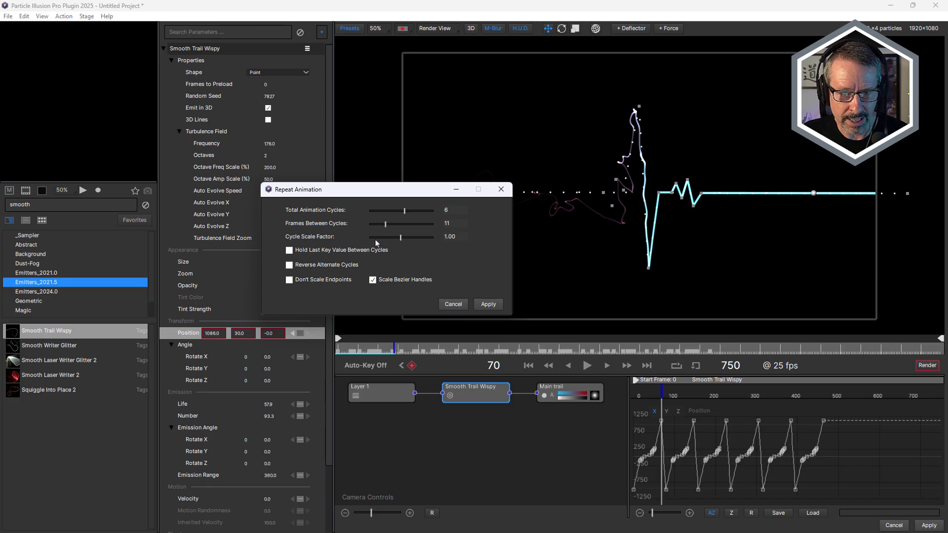
left_click(289, 251)
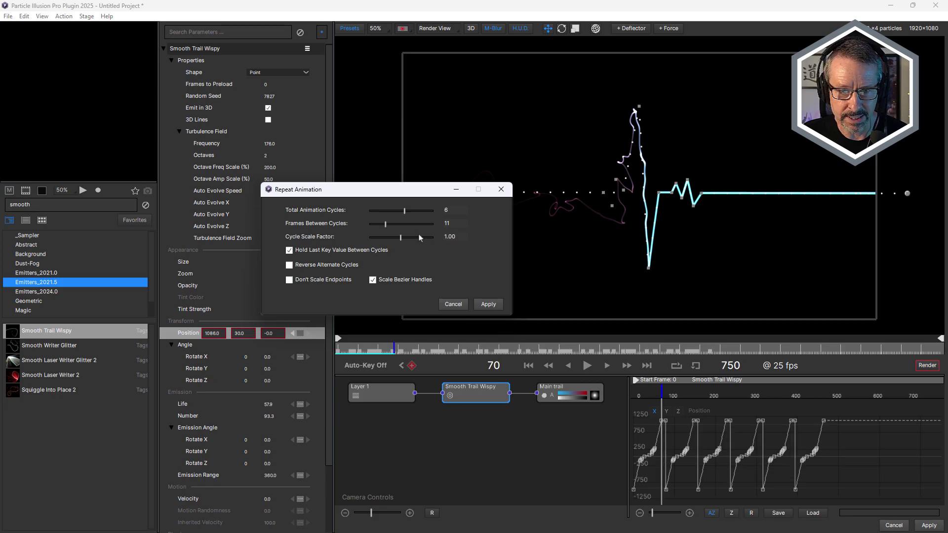
left_click_drag(387, 226, 410, 230)
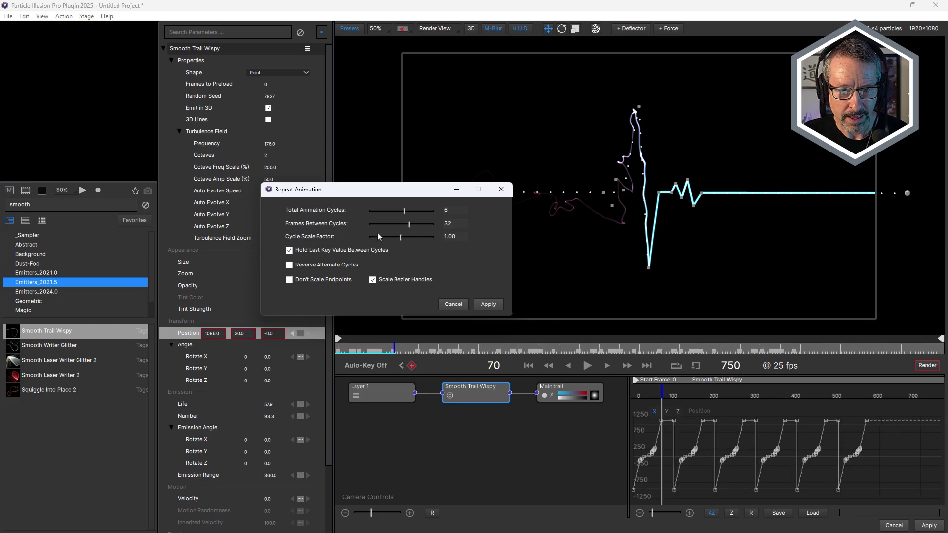
left_click(289, 251)
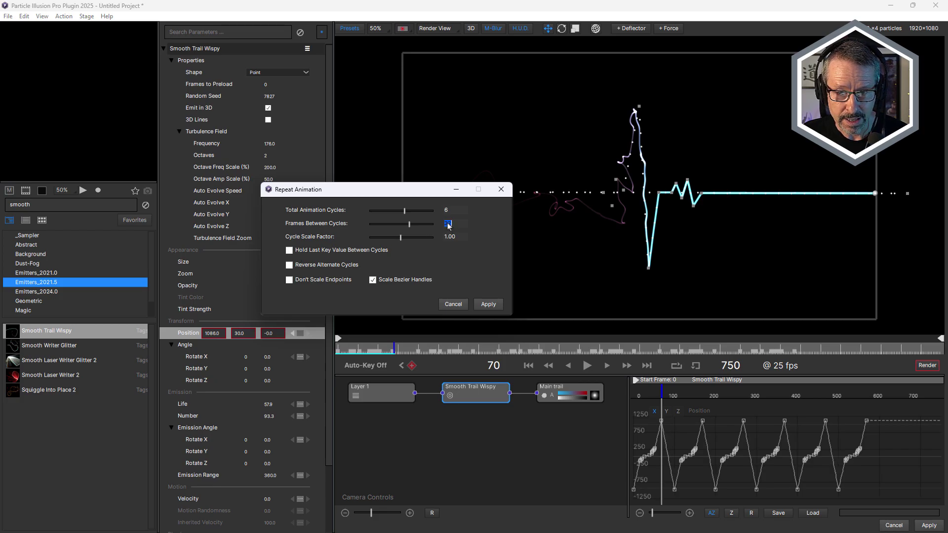
type("1")
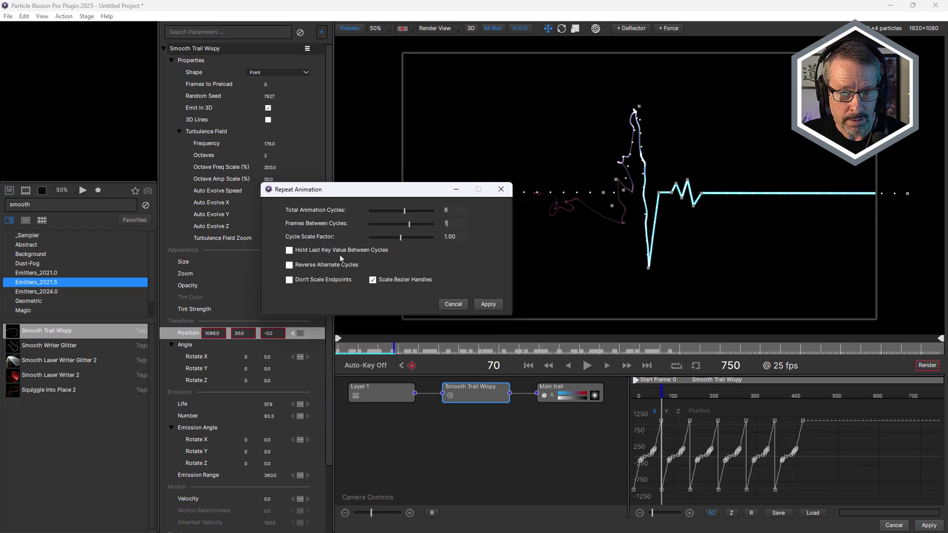
- Try reversing alternate cycles of the repeated animation, then switch the reversal off again
left_click(296, 266)
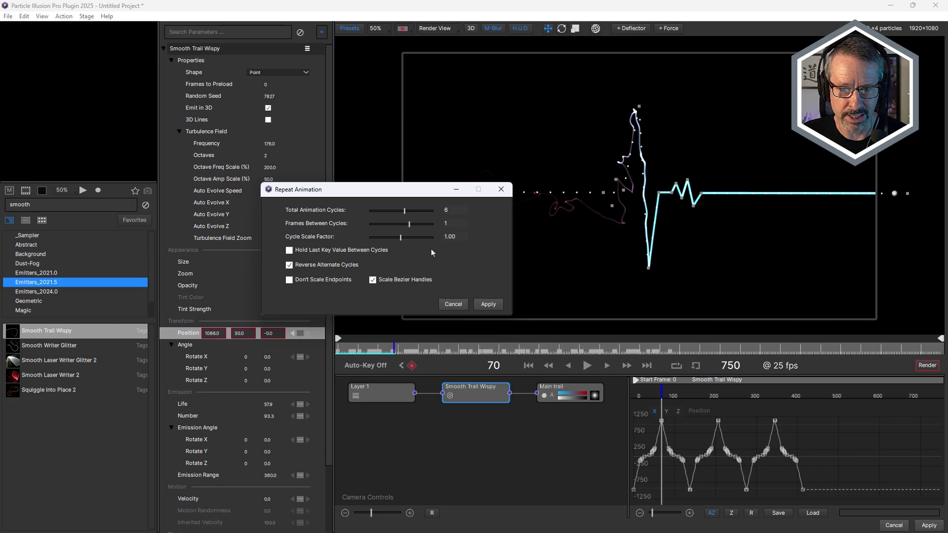
left_click_drag(421, 194, 388, 202)
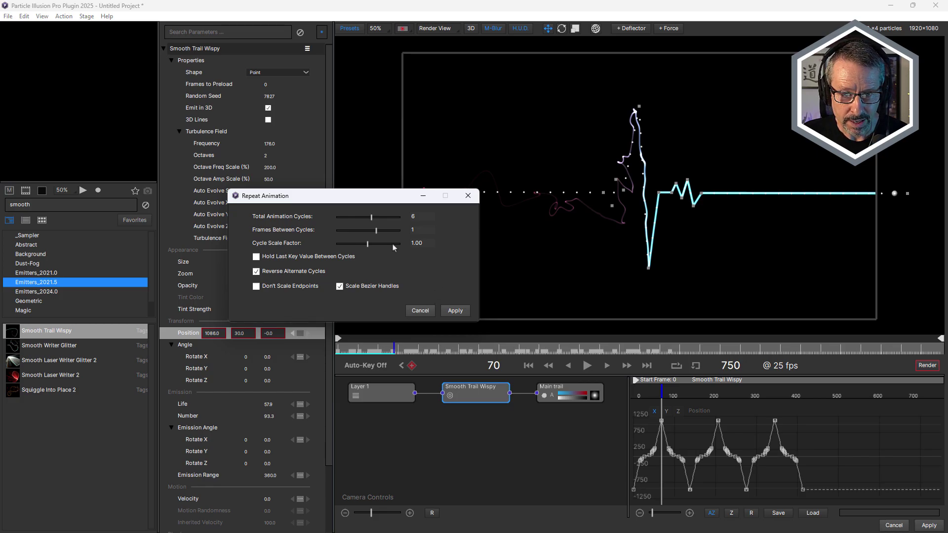
left_click(256, 271)
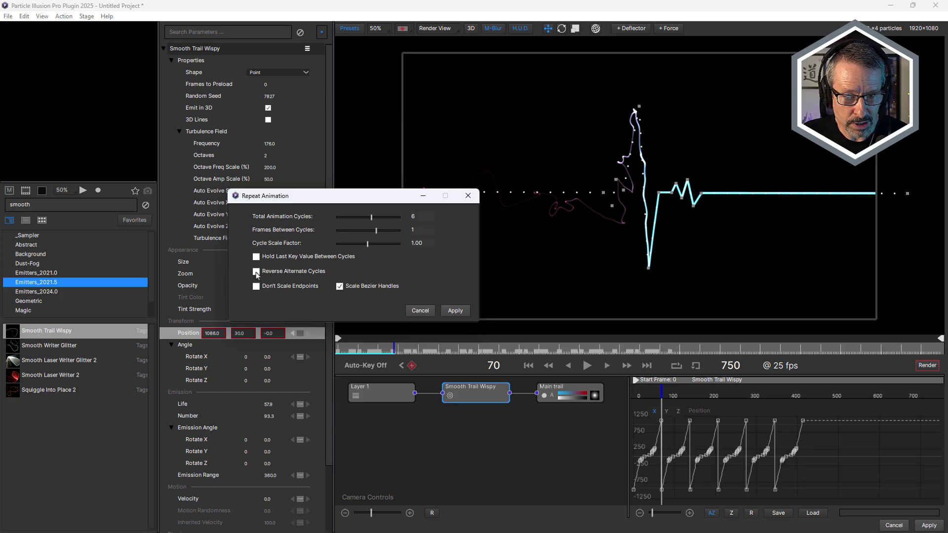
- Apply the repeated Position animation and scrub the timeline to frame 216 to preview the looping heartbeat
left_click(461, 310)
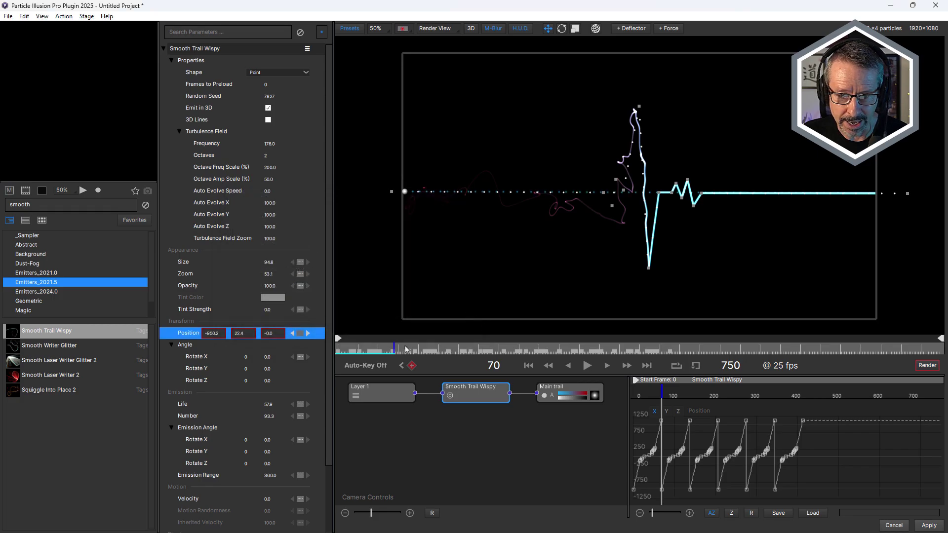
left_click_drag(354, 348, 511, 395)
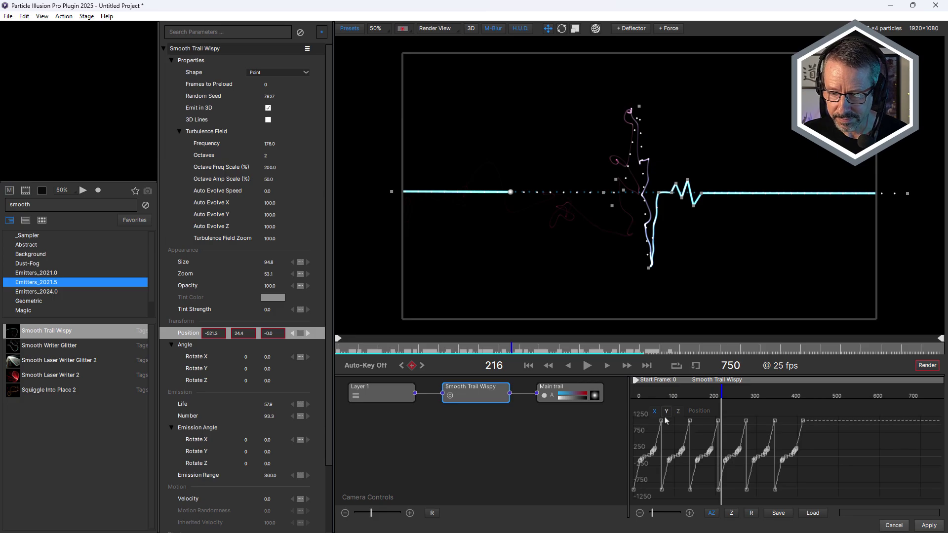
- Duplicate the Smooth Trail Wispy emitter together with its repeated path animation
right_click(469, 398)
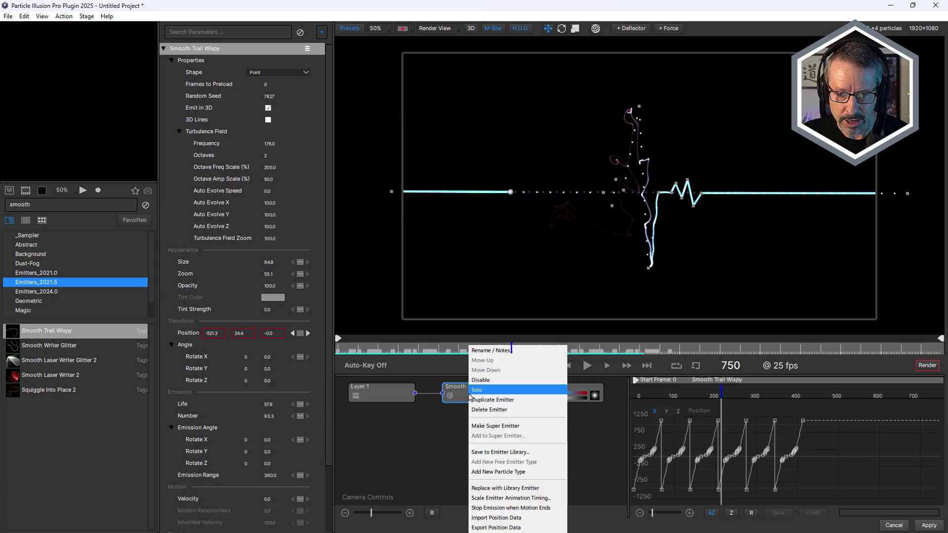
left_click(485, 401)
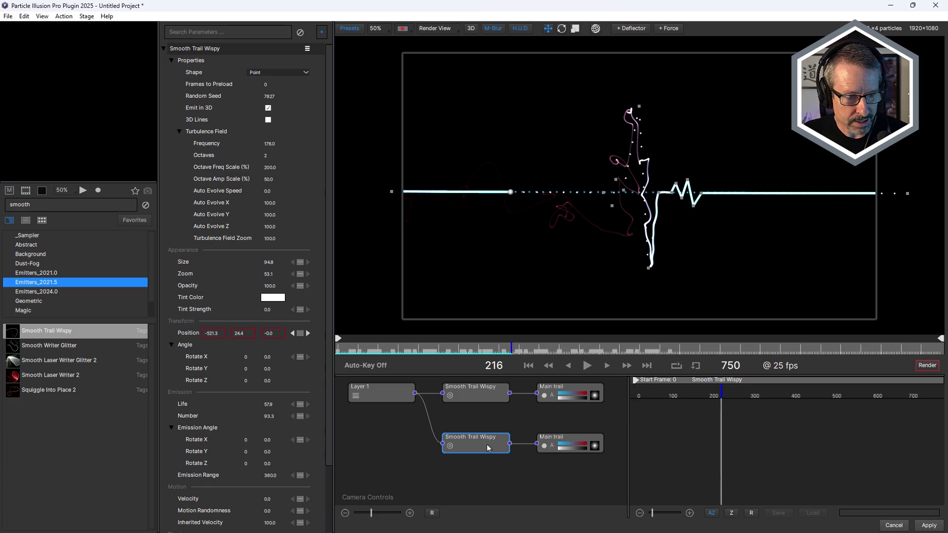
- Search the emitter library for "squiggl" and replace the duplicated emitter with Squiggle Into Place 2
double_click(41, 204)
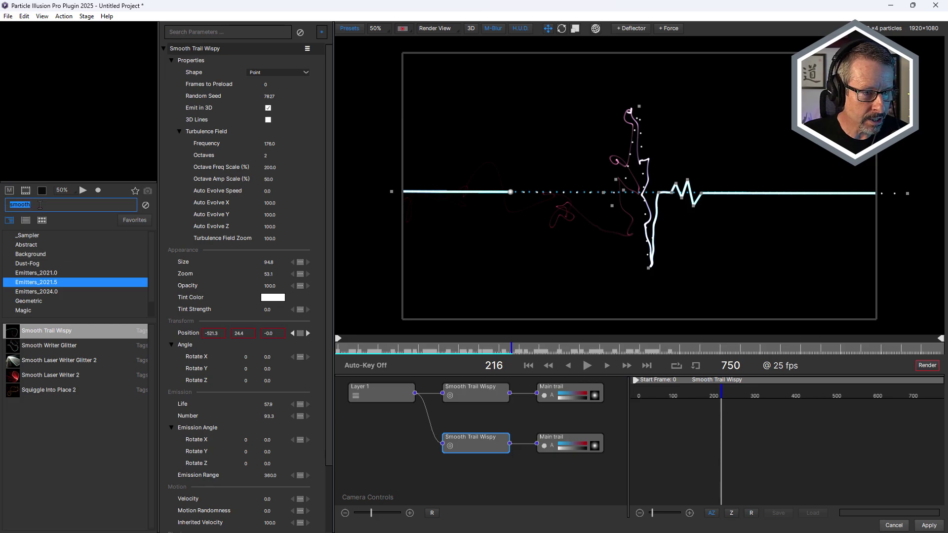
type("squ")
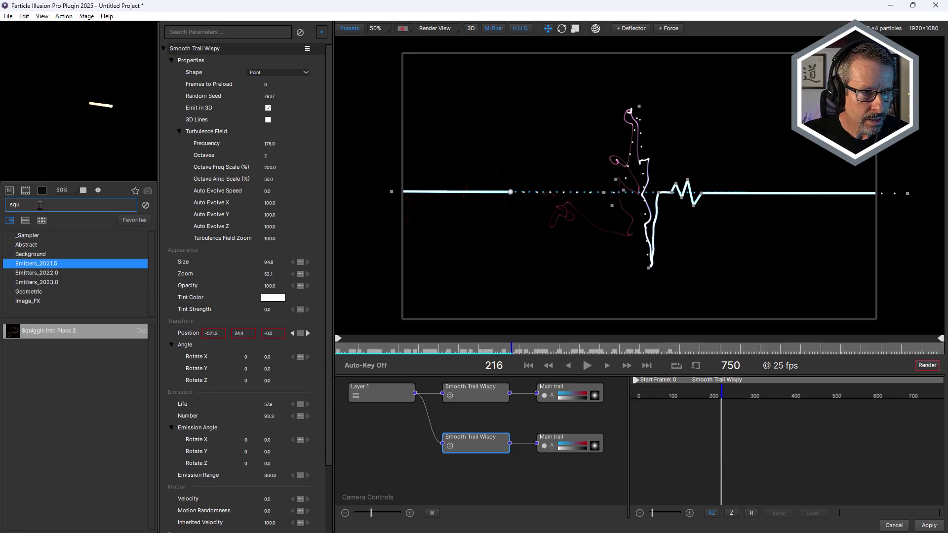
type("iggl")
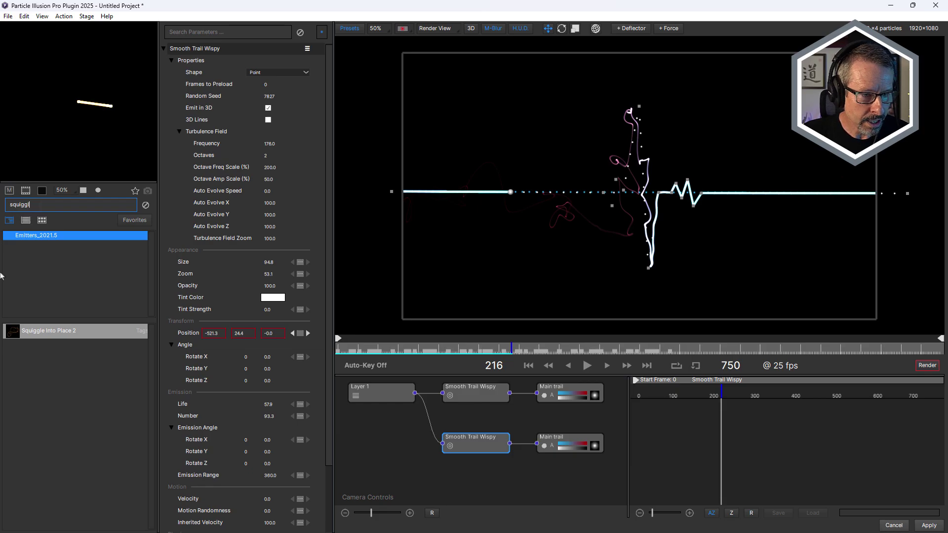
left_click(49, 331)
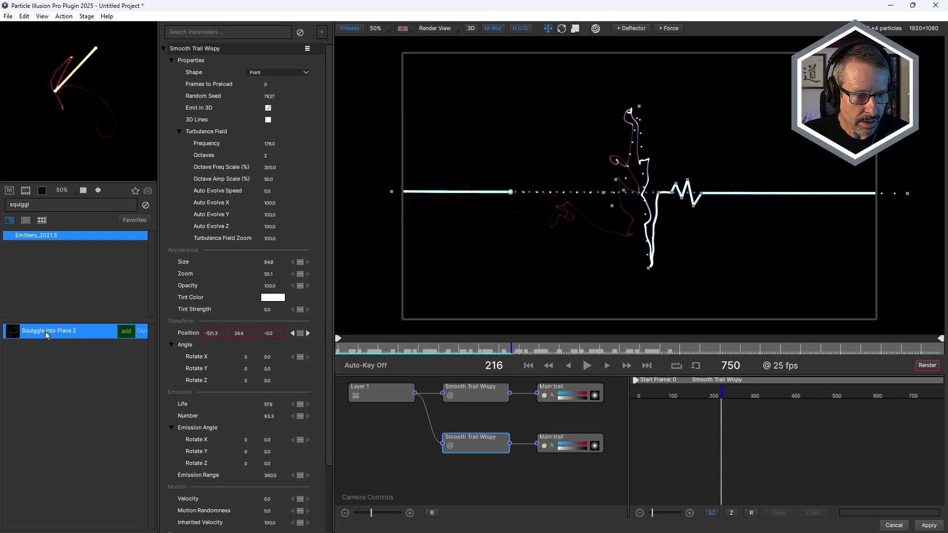
right_click(468, 443)
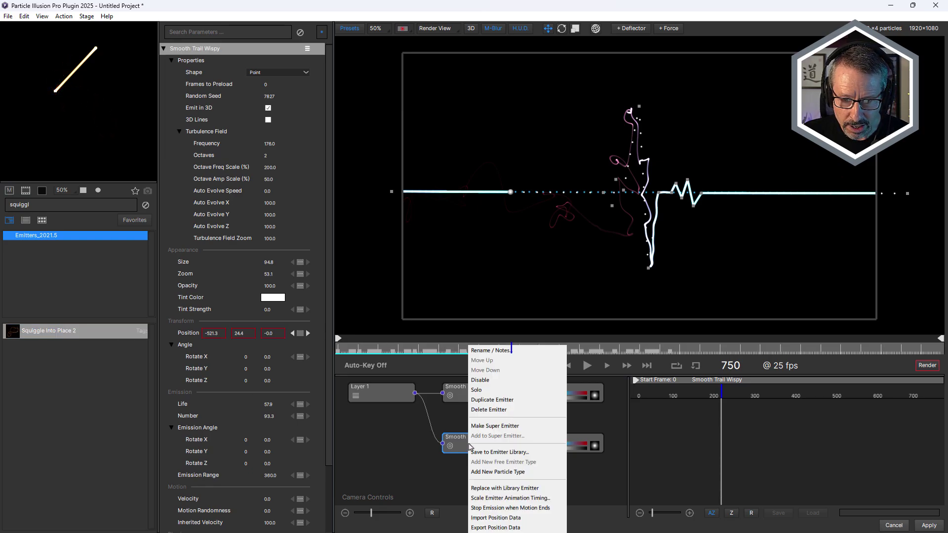
left_click(505, 489)
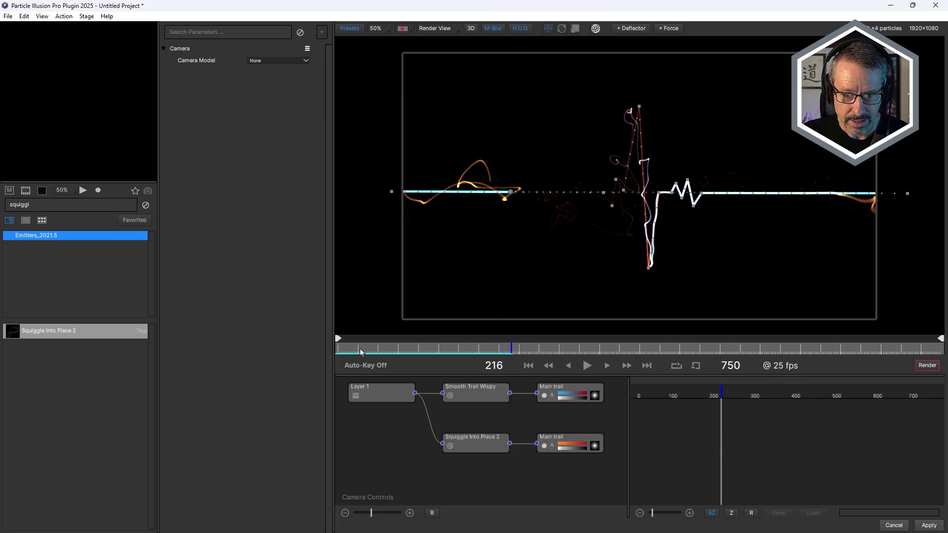
- Scrub to frame 92 and examine the color gradients of the Main trail particle types in both emitters, leaving them unedited
left_click_drag(360, 351, 402, 350)
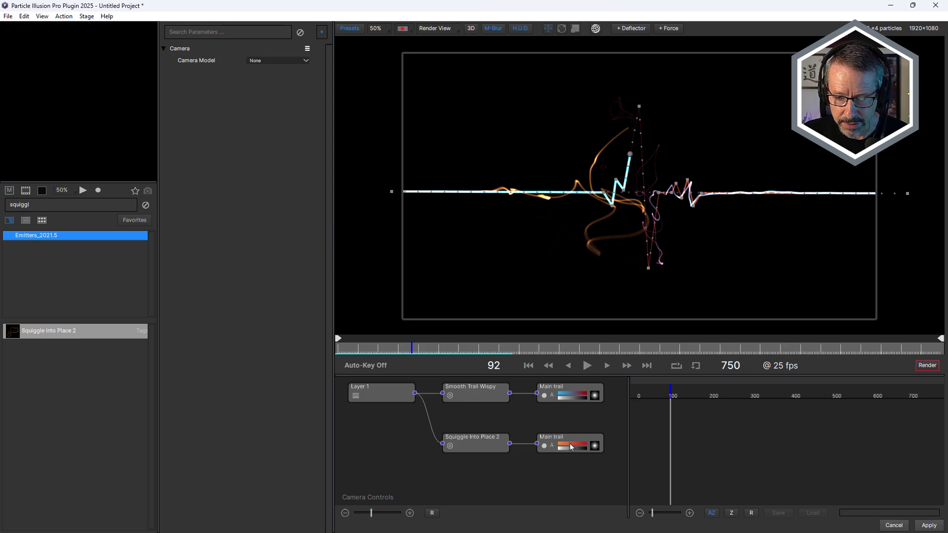
left_click(572, 391)
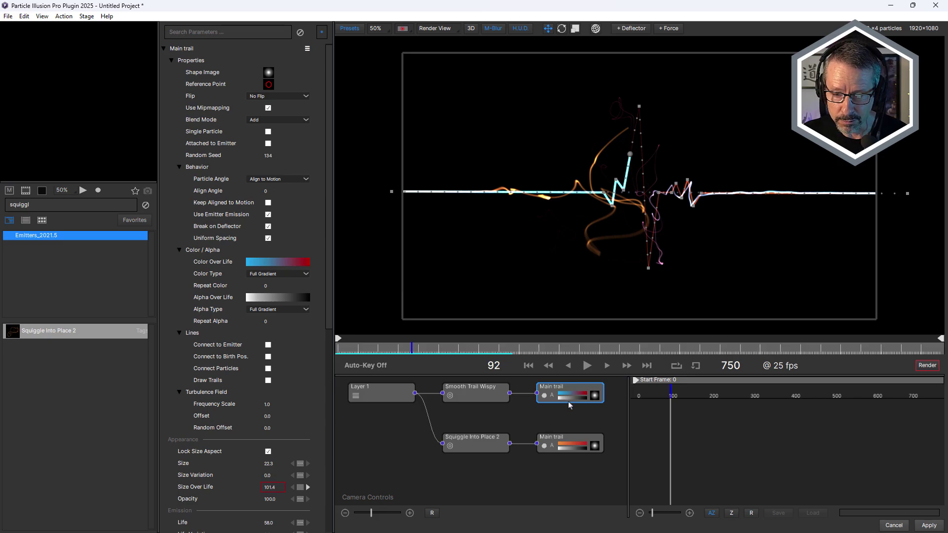
left_click(572, 446)
double_click(572, 447)
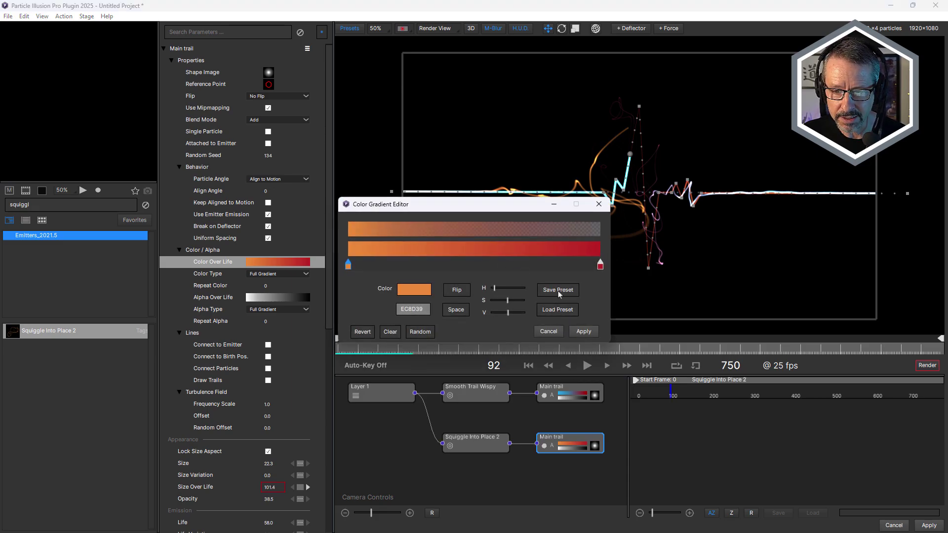
left_click(549, 332)
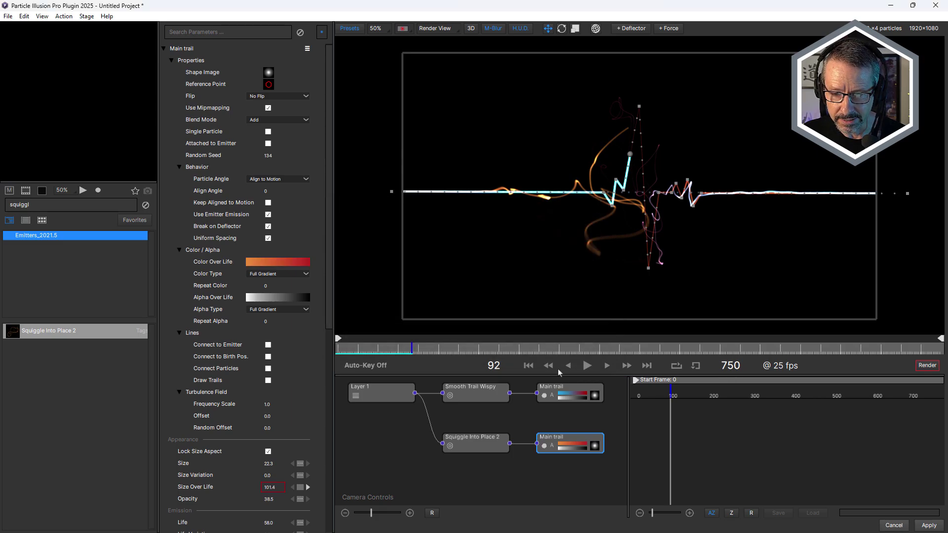
double_click(571, 396)
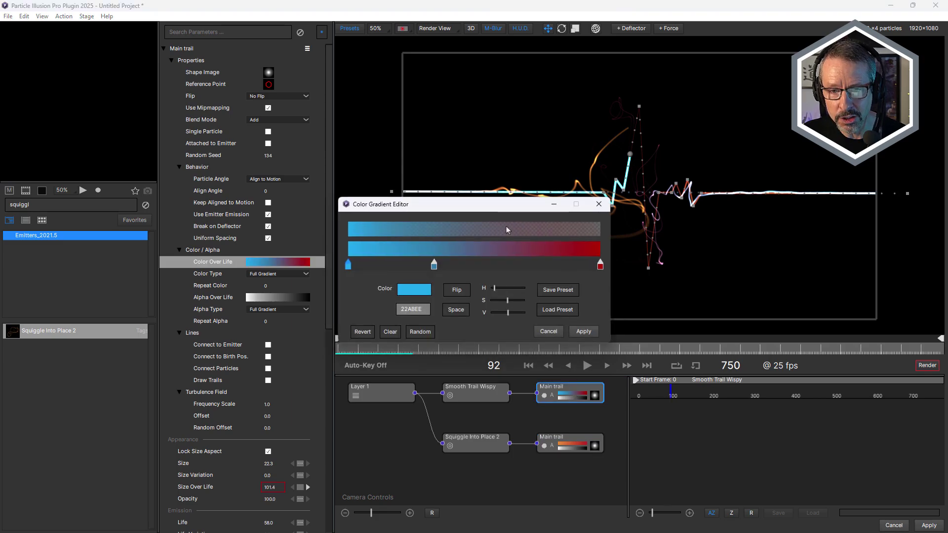
left_click(550, 335)
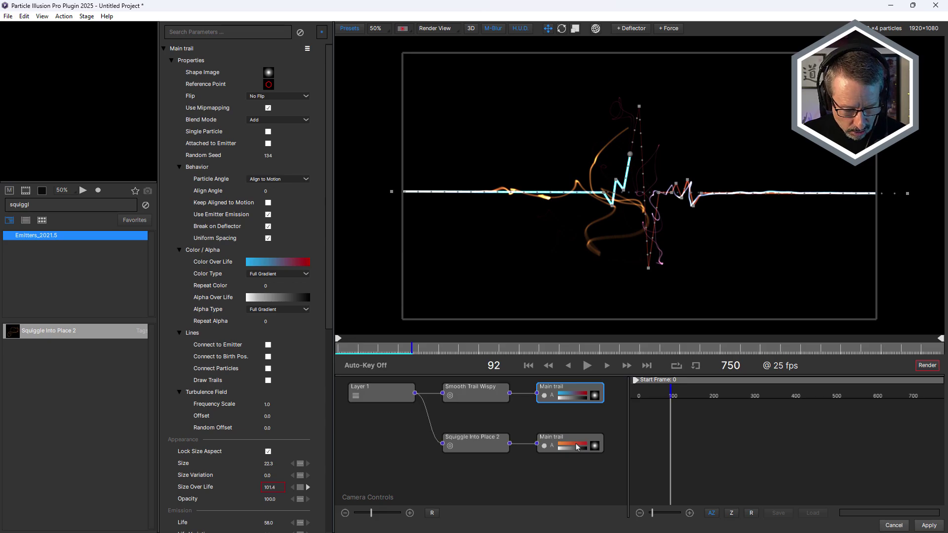
- Copy the orange-to-red color gradient from Squiggle Into Place 2's Main trail onto Smooth Trail Wispy's Main trail and preview frame 142
left_click_drag(575, 446, 562, 398)
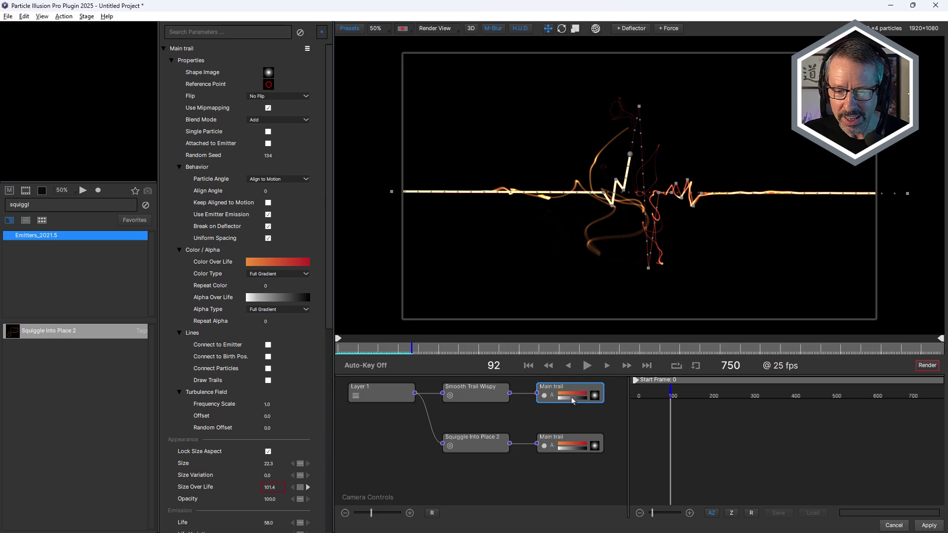
right_click(566, 398)
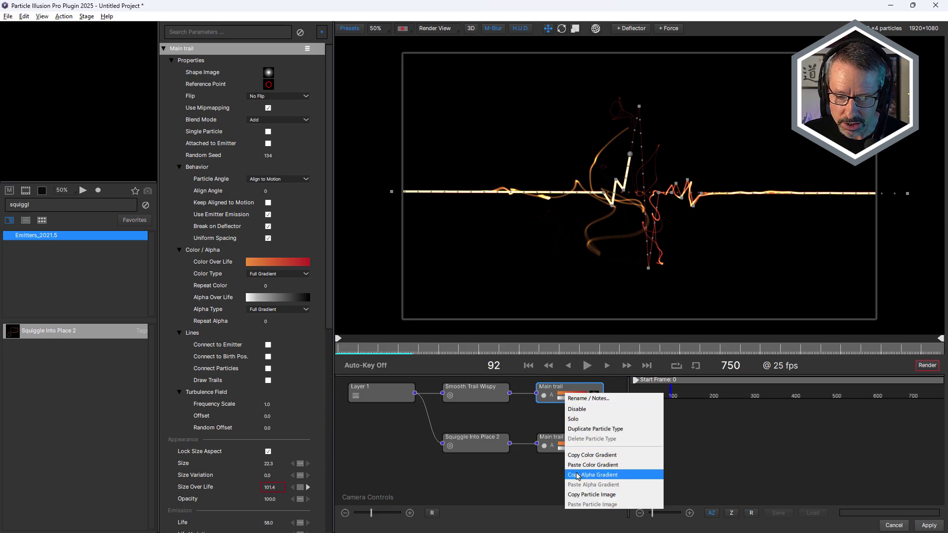
left_click(522, 409)
left_click_drag(418, 339, 479, 320)
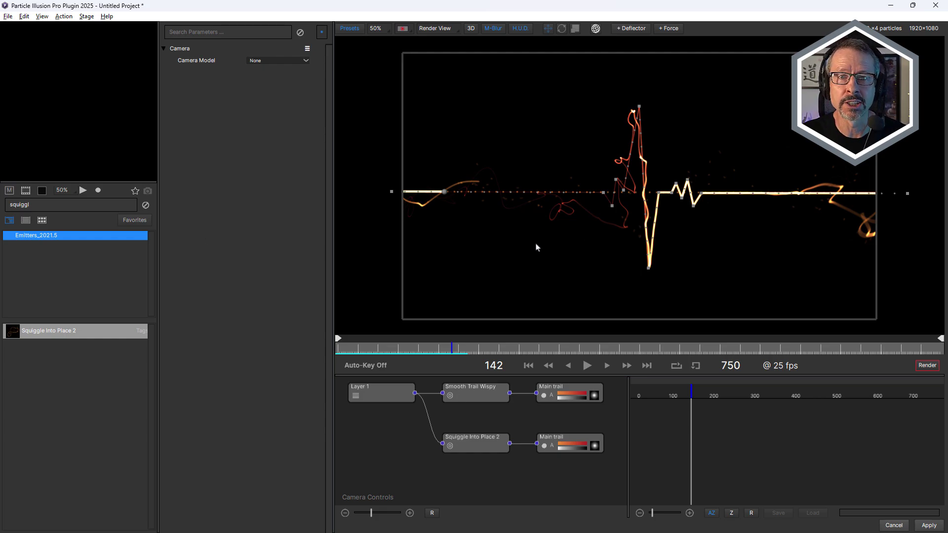
- Change Smooth Trail Wispy's Main trail shape to powerPellet from Emitters_2021.5 and copy it onto Squiggle Into Place 2's Main trail
double_click(595, 397)
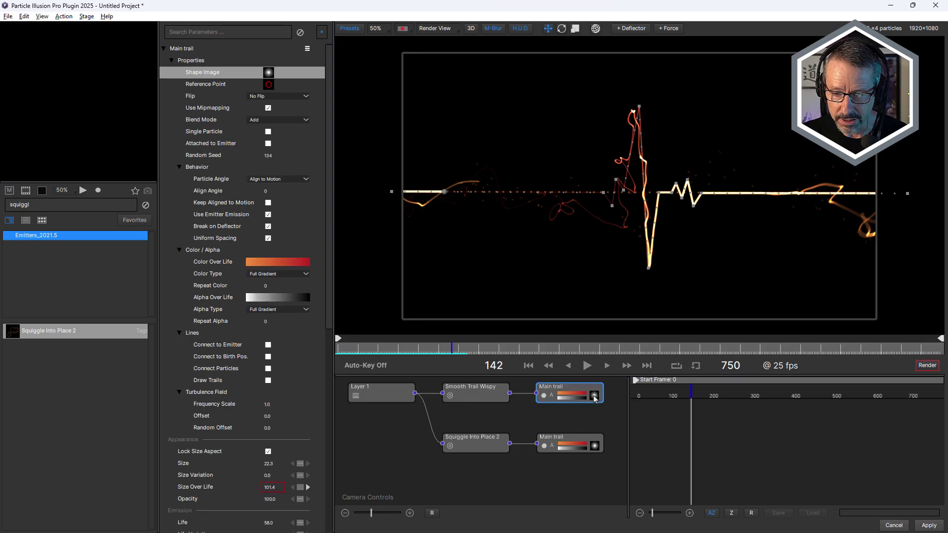
left_click_drag(520, 153, 488, 256)
left_click(524, 286)
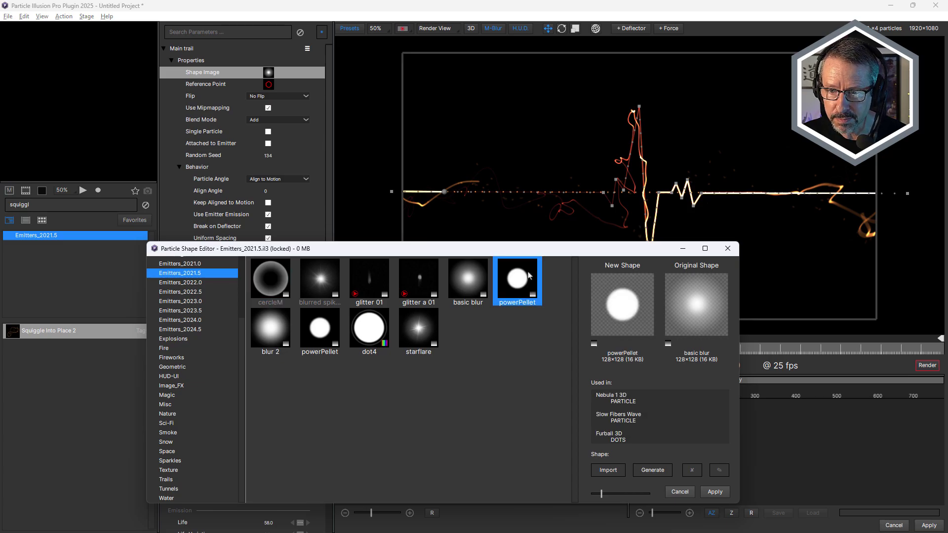
left_click(715, 492)
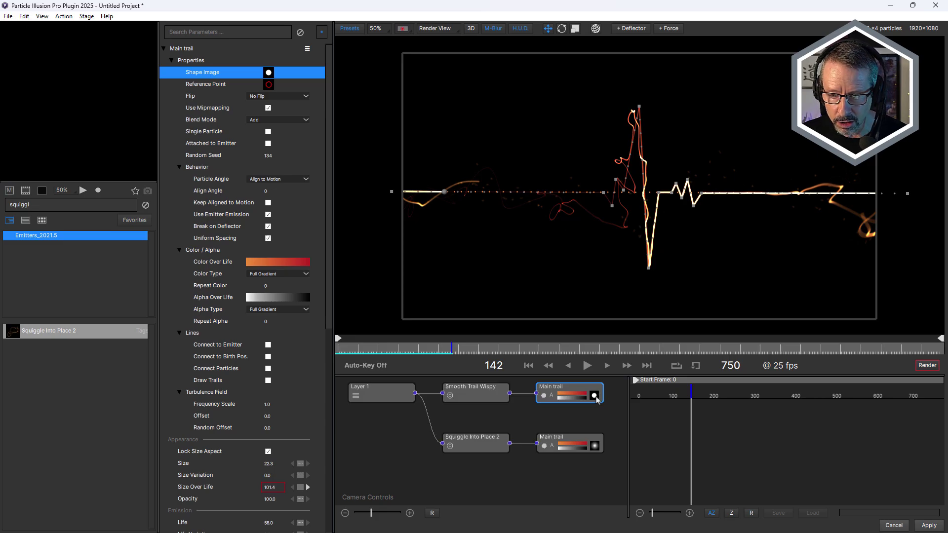
left_click(594, 449)
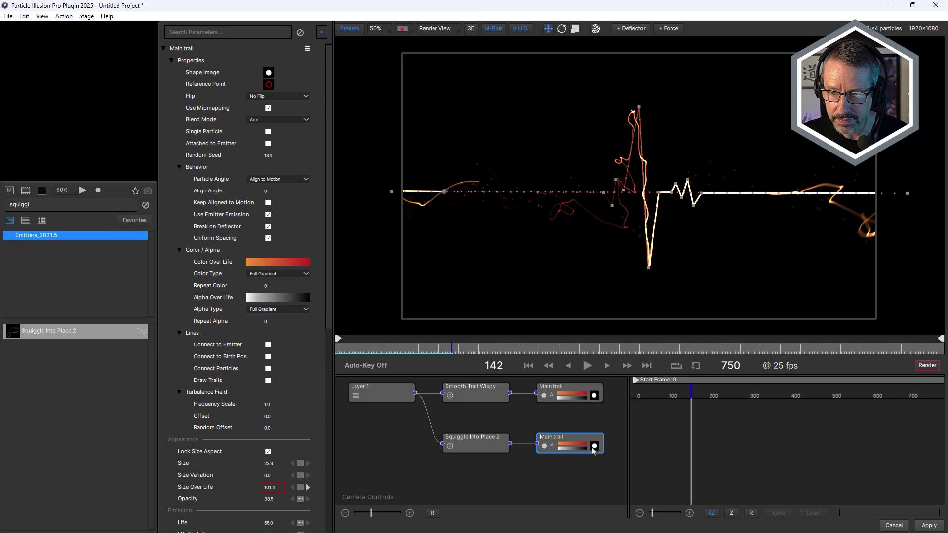
left_click_drag(370, 352, 397, 351)
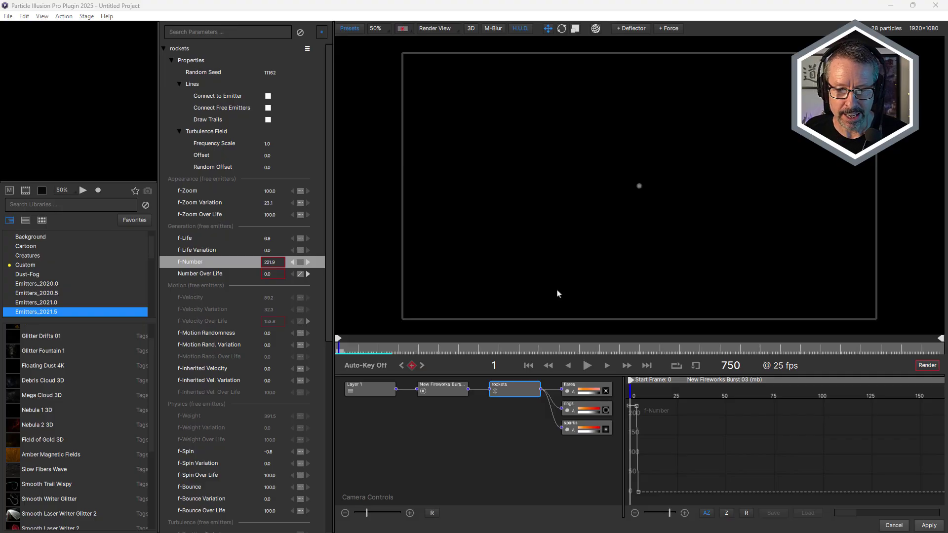
- Play the New Fireworks Burst 03 (mb) emitter from frame 0 and scrub back to frame 13 to examine its burst
left_click(349, 351)
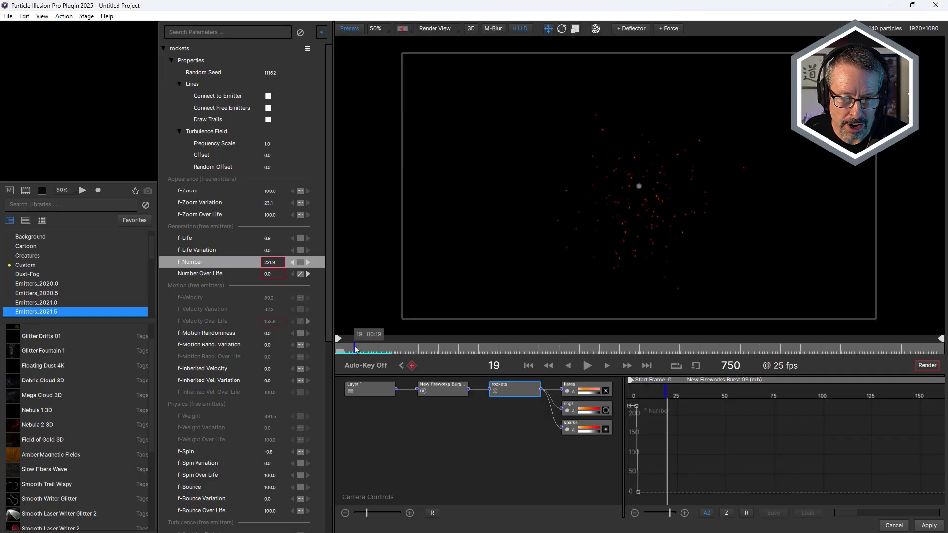
left_click_drag(347, 353, 336, 349)
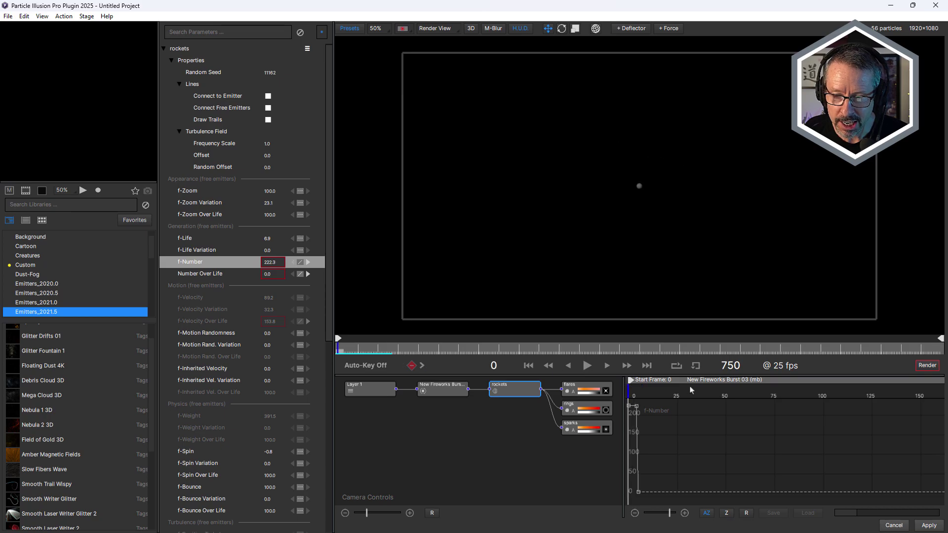
left_click(589, 367)
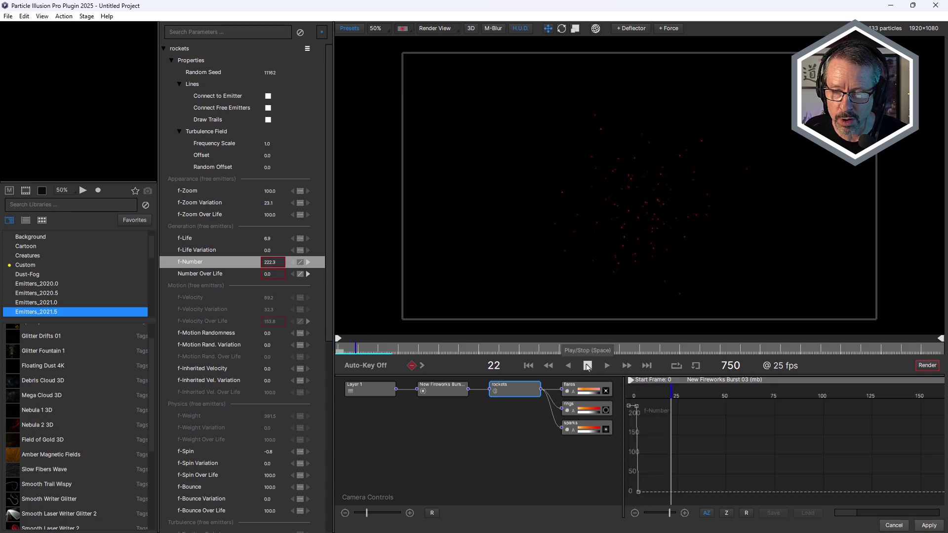
left_click(588, 367)
mouse_move(356, 349)
left_mouse_down()
mouse_move(338, 349)
mouse_move(348, 349)
left_mouse_up()
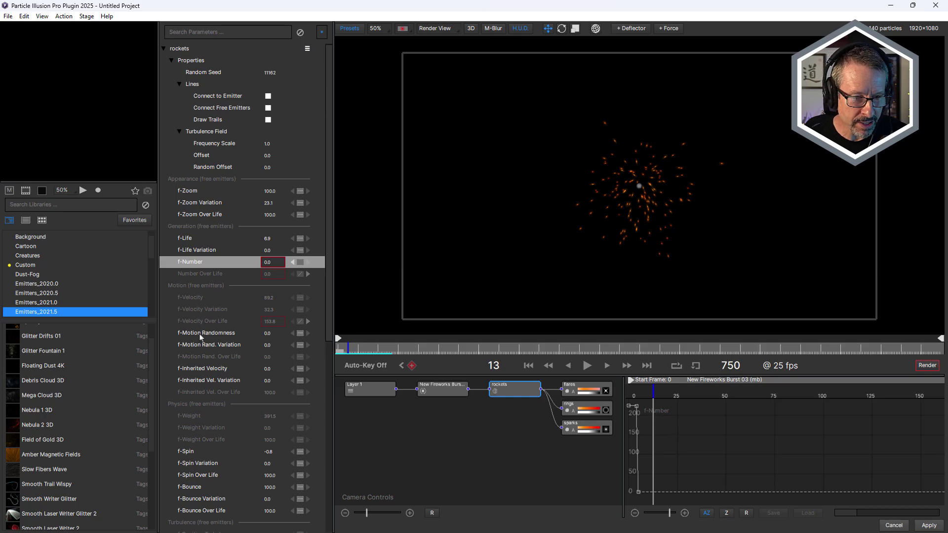
- Try repeating the rockets' f-Number animation for 6 total cycles with 1 frame between cycles
right_click(191, 264)
left_click(208, 284)
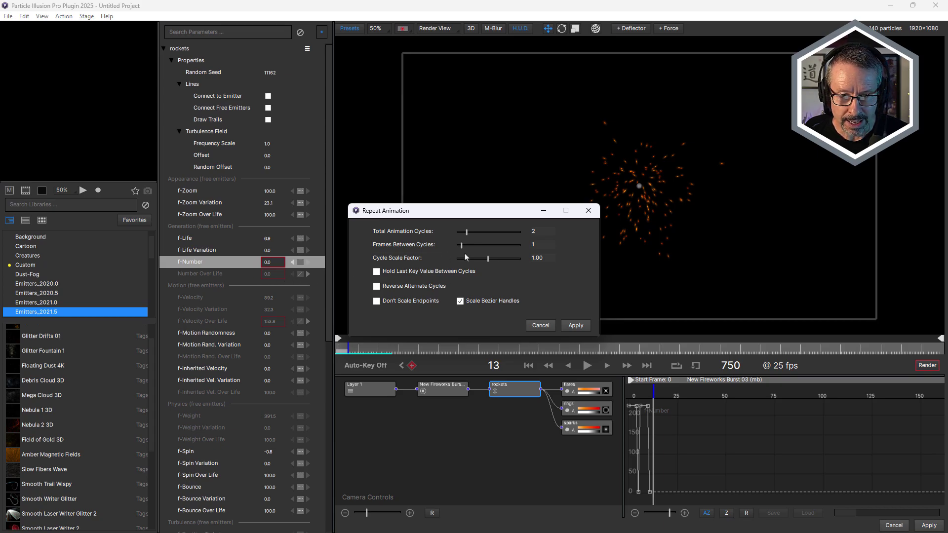
left_click_drag(470, 236, 492, 240)
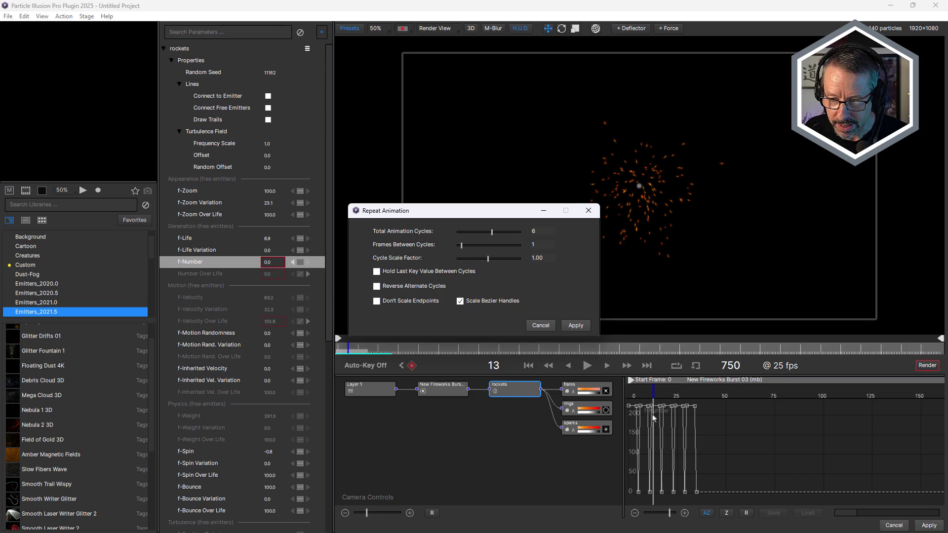
left_click(575, 326)
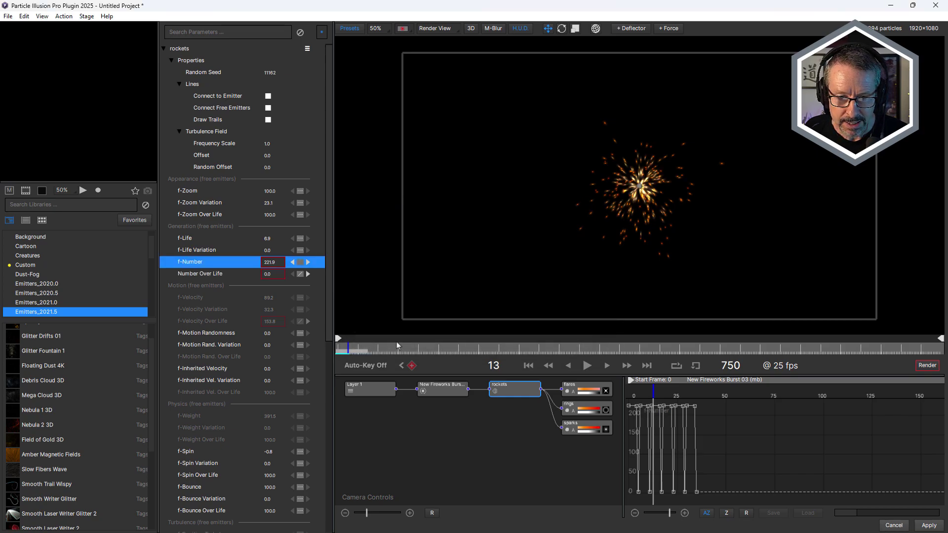
- Play back the closely spaced firework bursts to frame 62, and undo the f-Number repetition
left_click(587, 365)
left_click(587, 366)
left_click(587, 365)
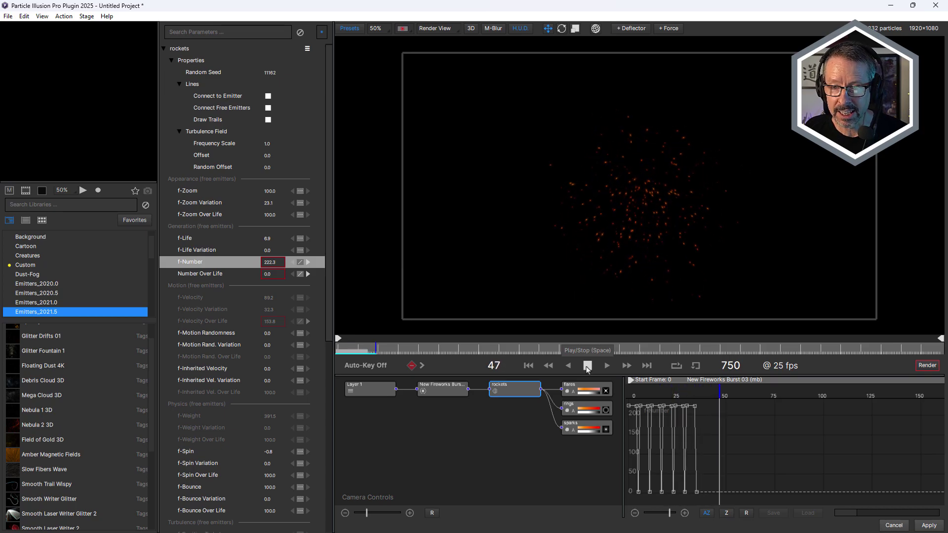
left_click(588, 367)
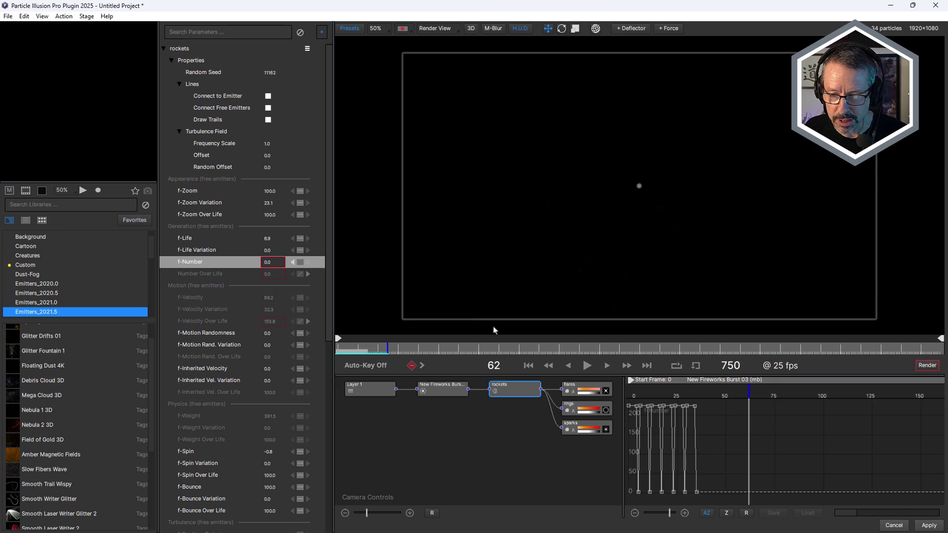
key("ctrl+z")
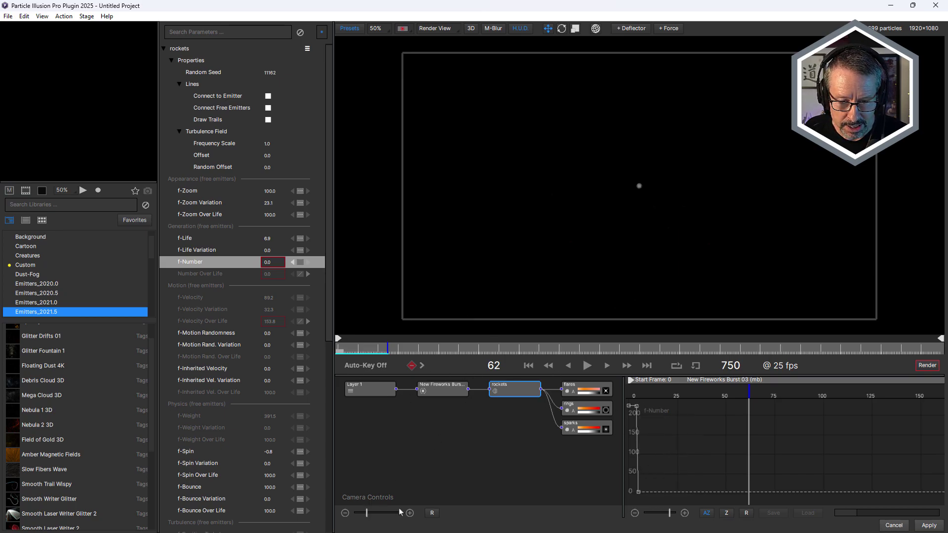
- Repeat the rockets' f-Number animation for 6 cycles, 8 frames apart, holding the last key value between cycles, and play the bursts from the start
left_click_drag(665, 515, 672, 517)
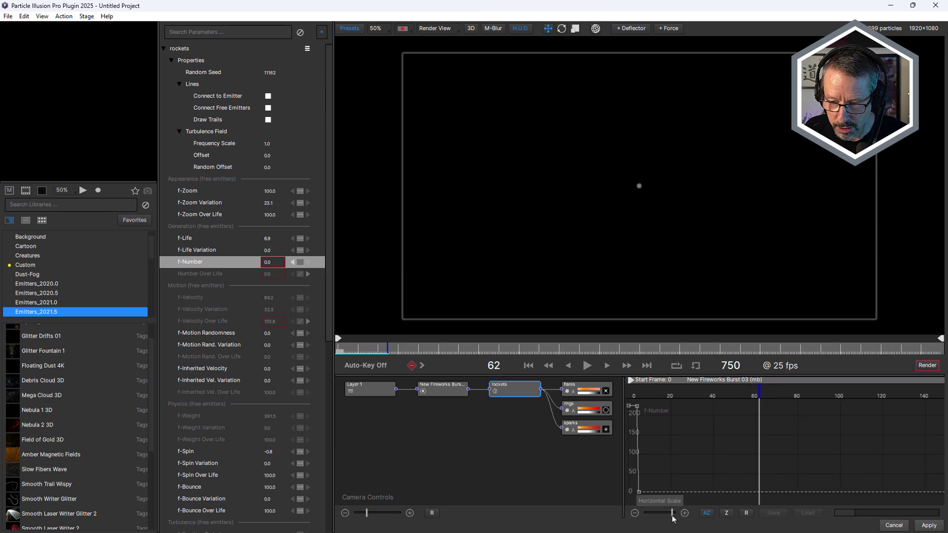
right_click(200, 267)
left_click(205, 285)
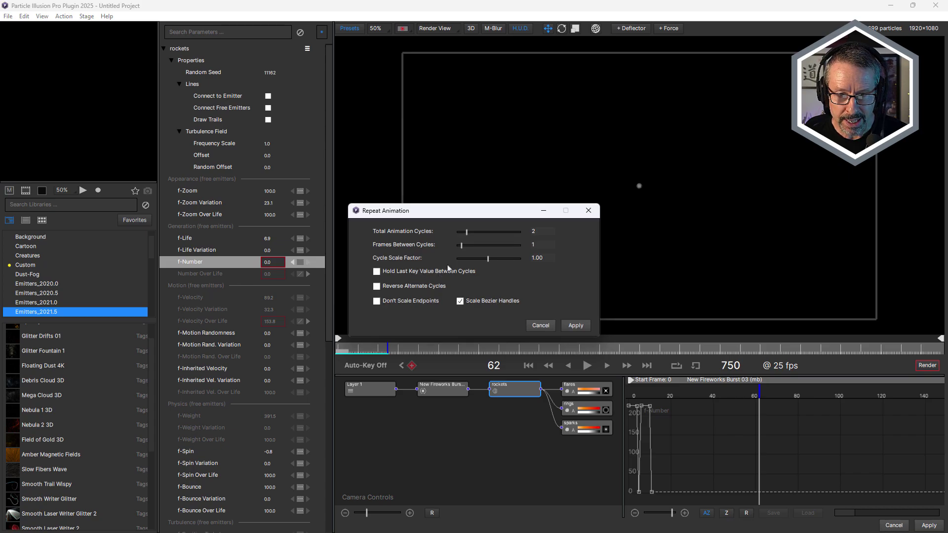
left_click_drag(468, 234, 492, 239)
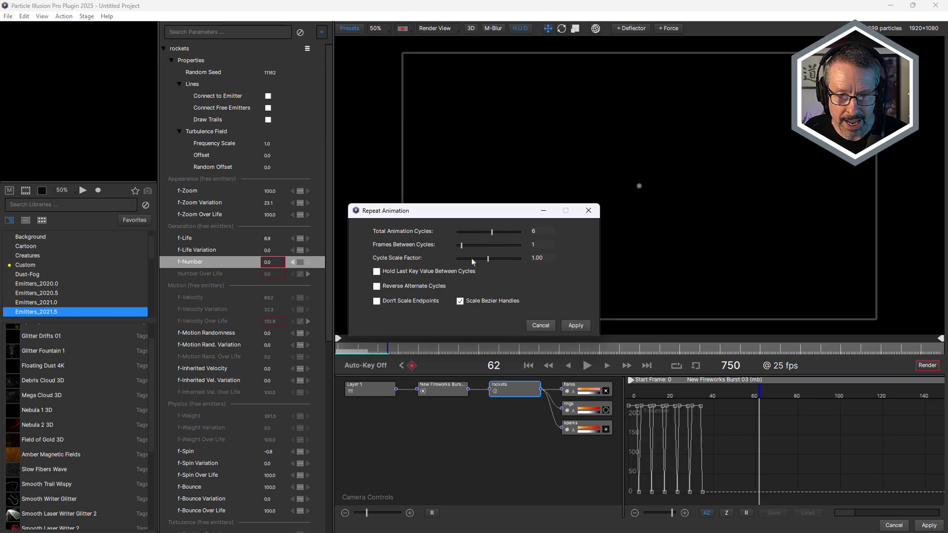
left_click_drag(463, 247, 470, 250)
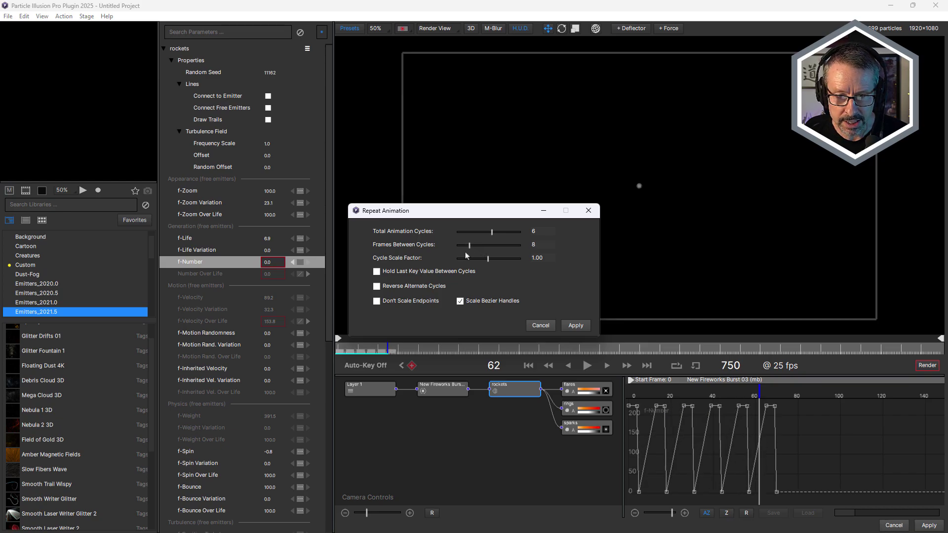
left_click(377, 272)
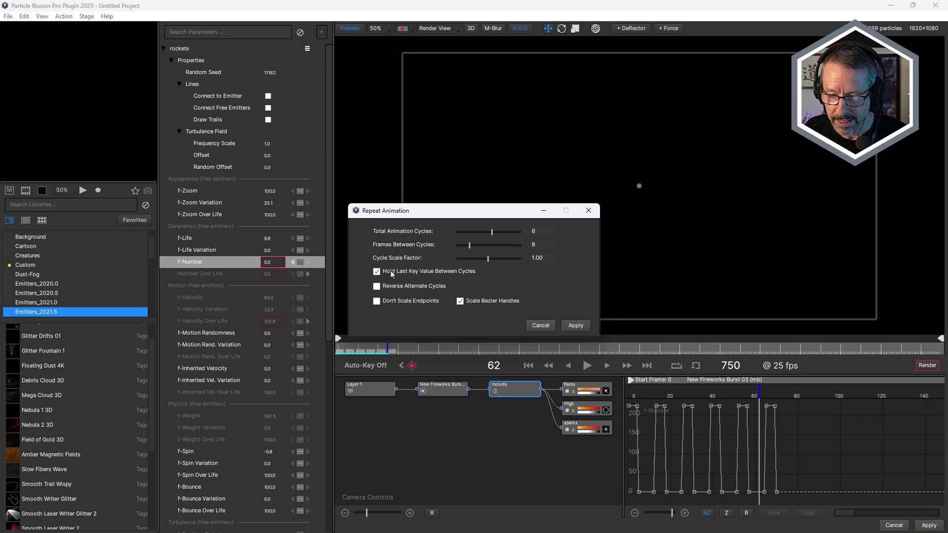
left_click(576, 326)
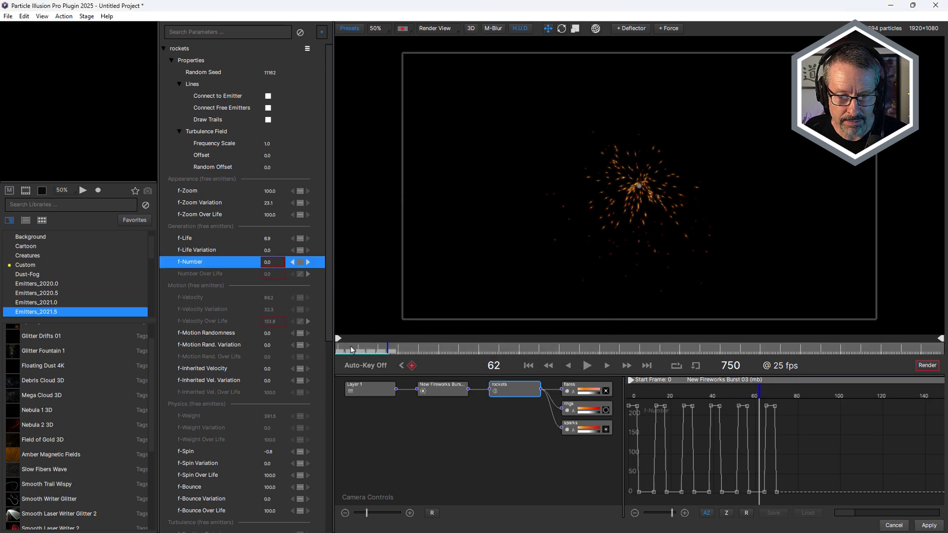
left_click(340, 348)
left_click(587, 365)
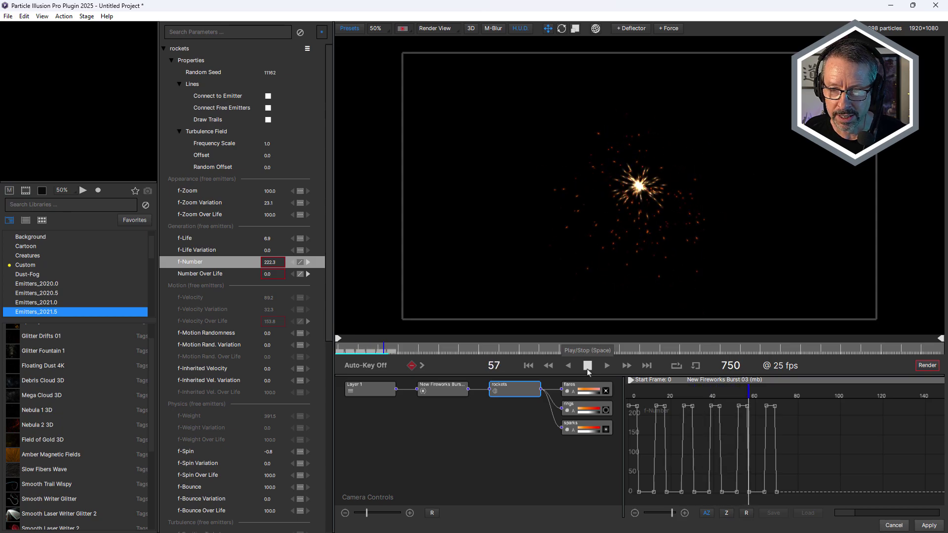
left_click(587, 366)
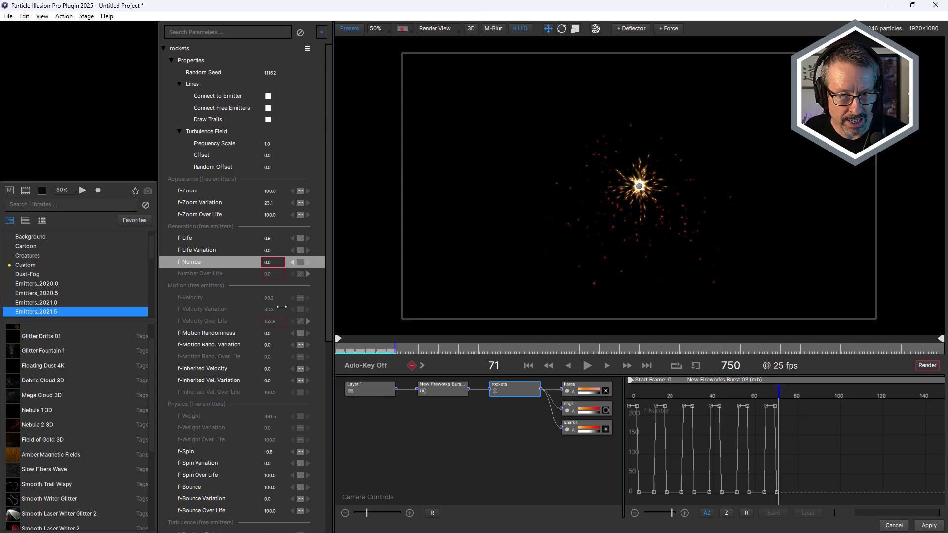
- Try repeating the rockets' multi-burst f-Number animation for 2 cycles, 6 frames apart, play it to frame 143, and undo both f-Number repetitions
right_click(194, 264)
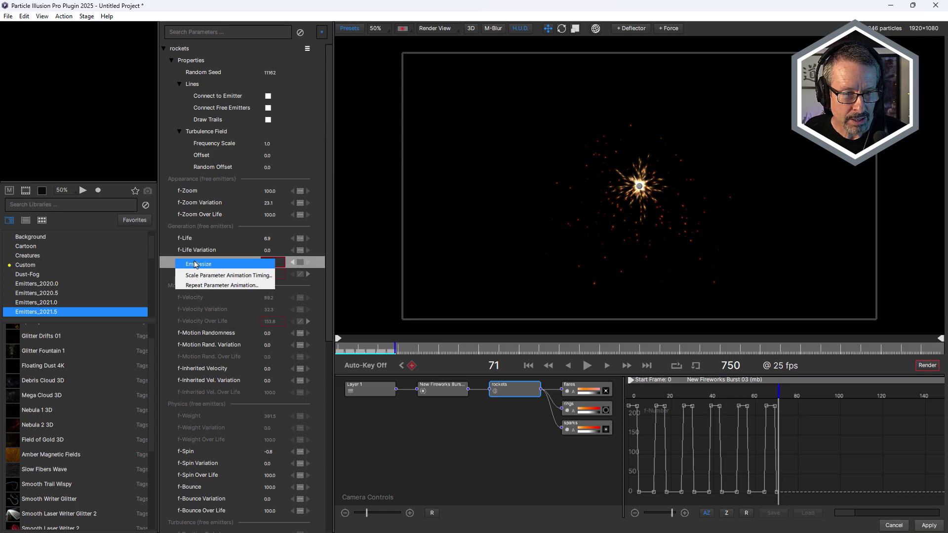
left_click(204, 285)
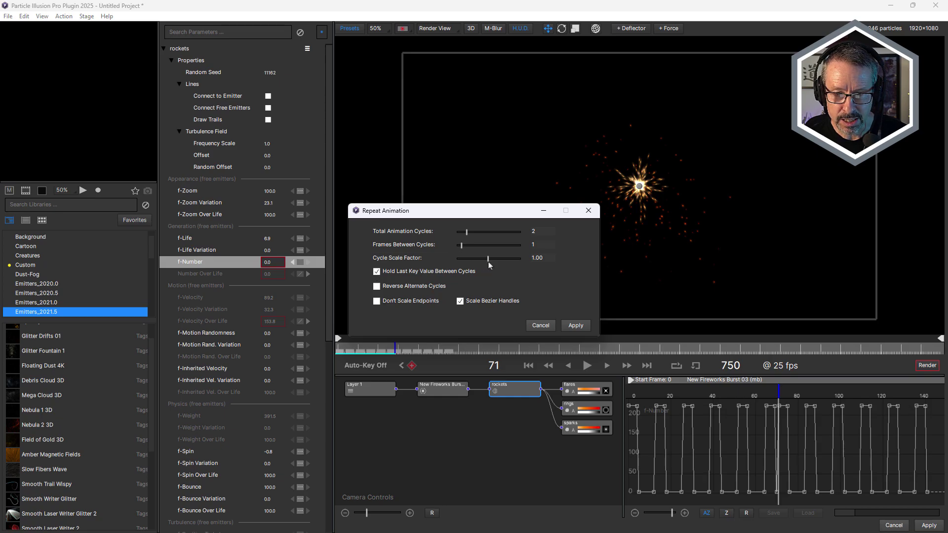
left_click_drag(463, 251, 469, 253)
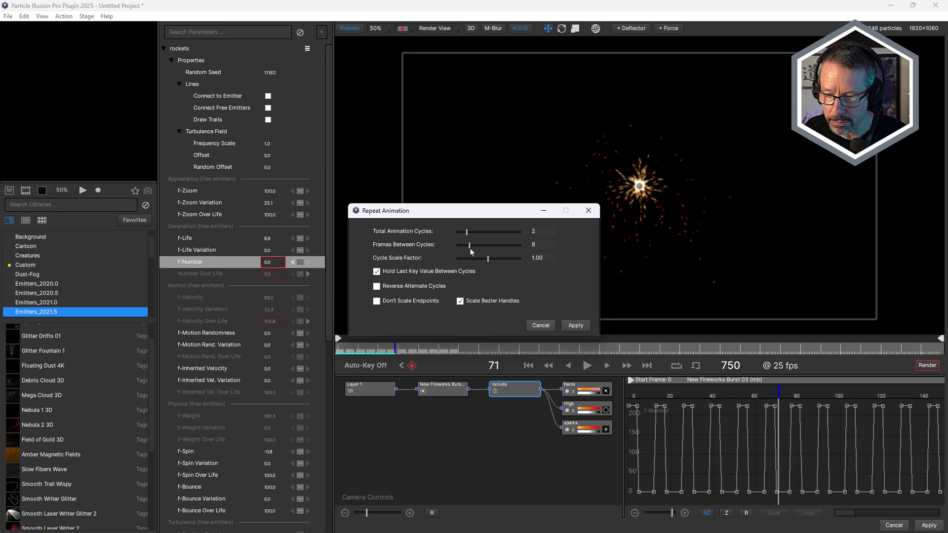
left_click(576, 326)
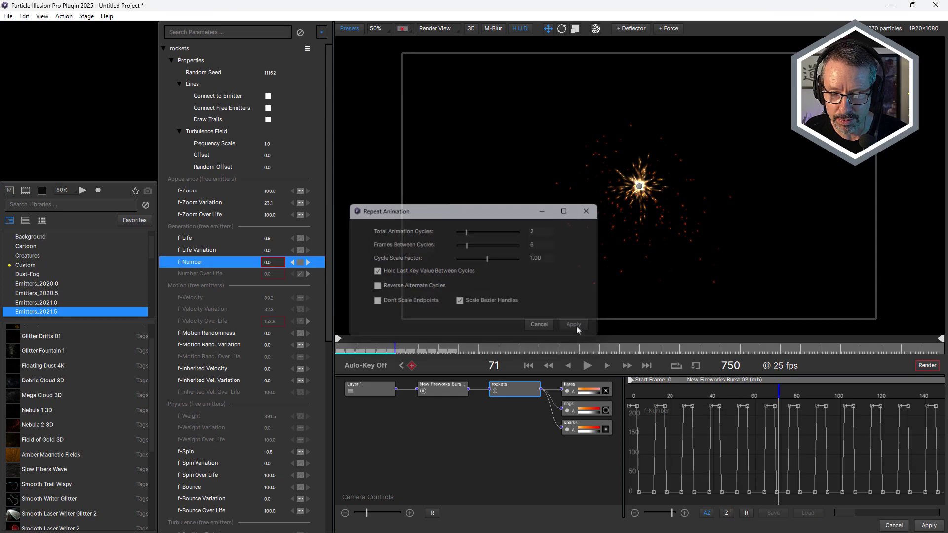
left_click(404, 348)
left_click(587, 366)
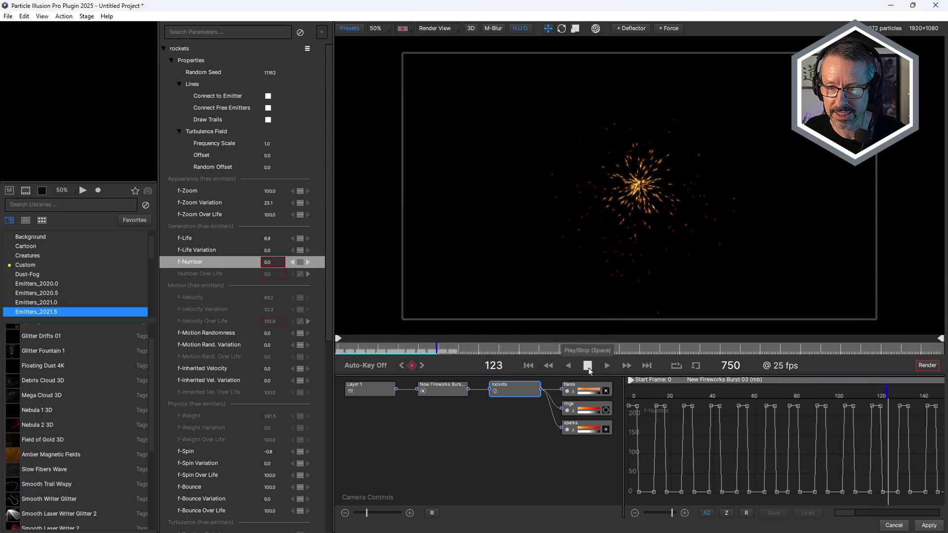
left_click(588, 366)
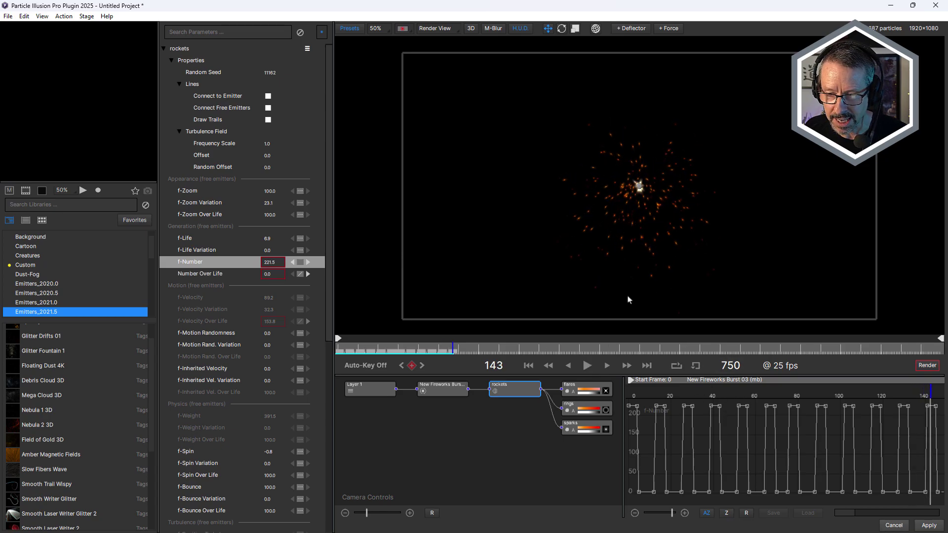
key("ctrl+z")
key("ctrl+z")
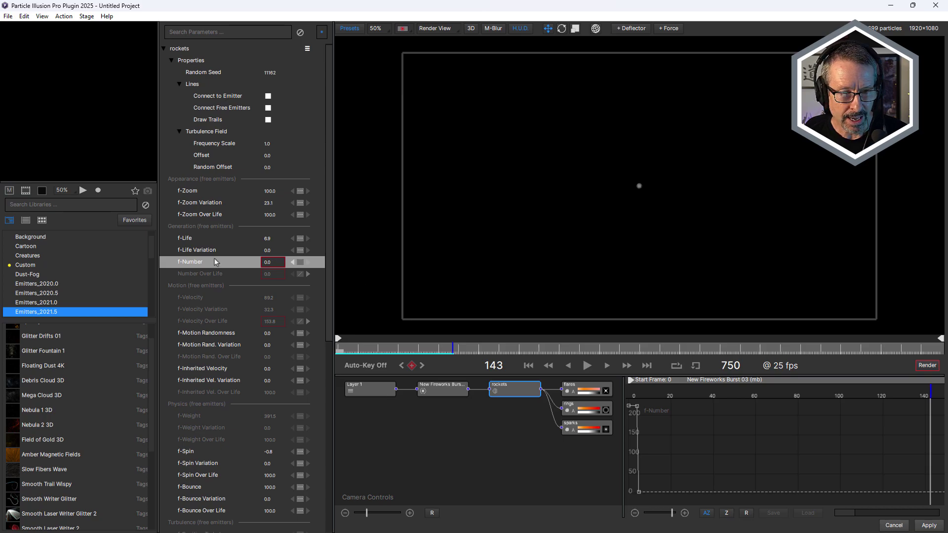
- Repeat the rockets' f-Number animation for 6 cycles, 7 frames apart, with cycle scale factor 0.80, holding the last key value between cycles
right_click(197, 263)
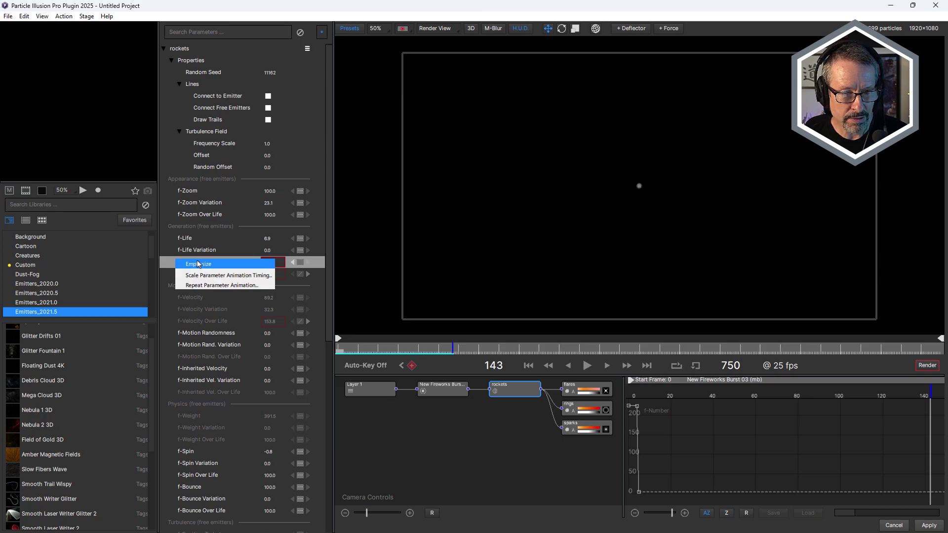
left_click(210, 286)
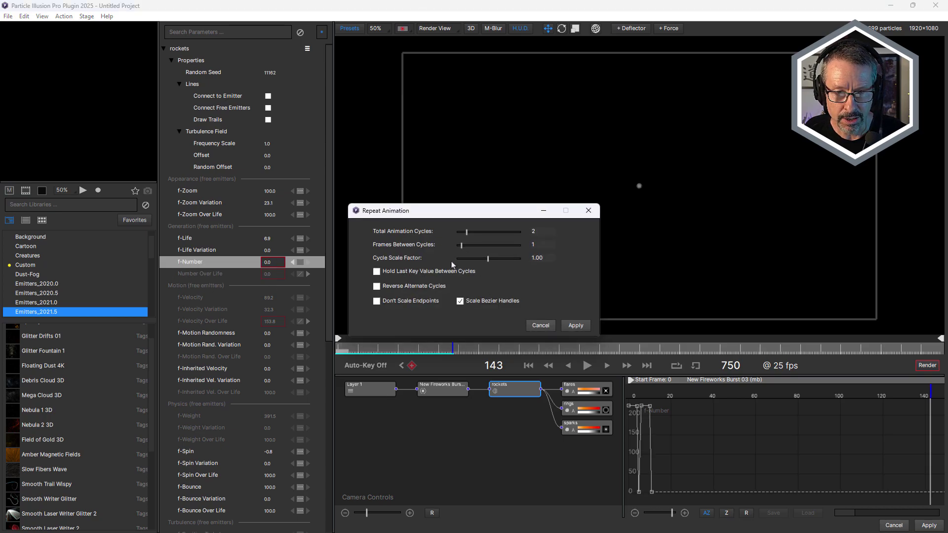
left_click(377, 272)
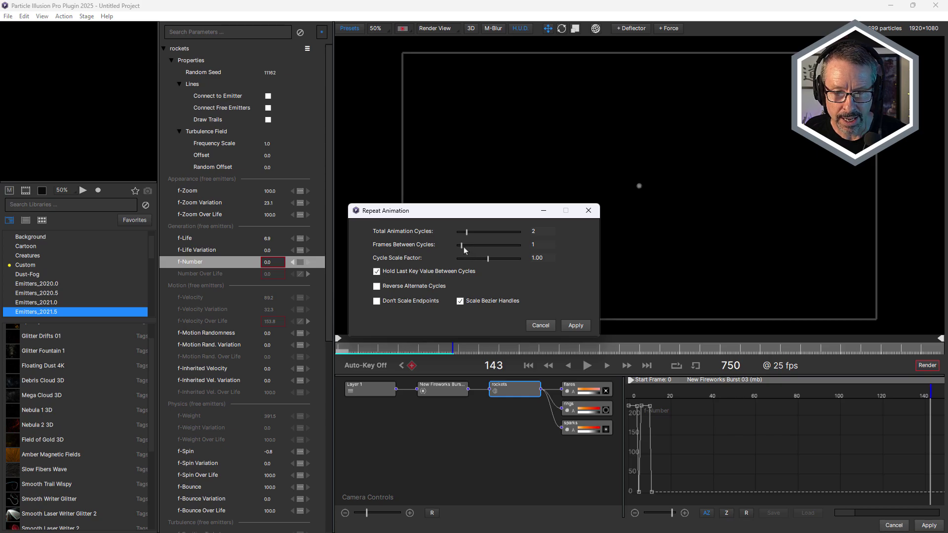
left_click_drag(464, 250, 494, 241)
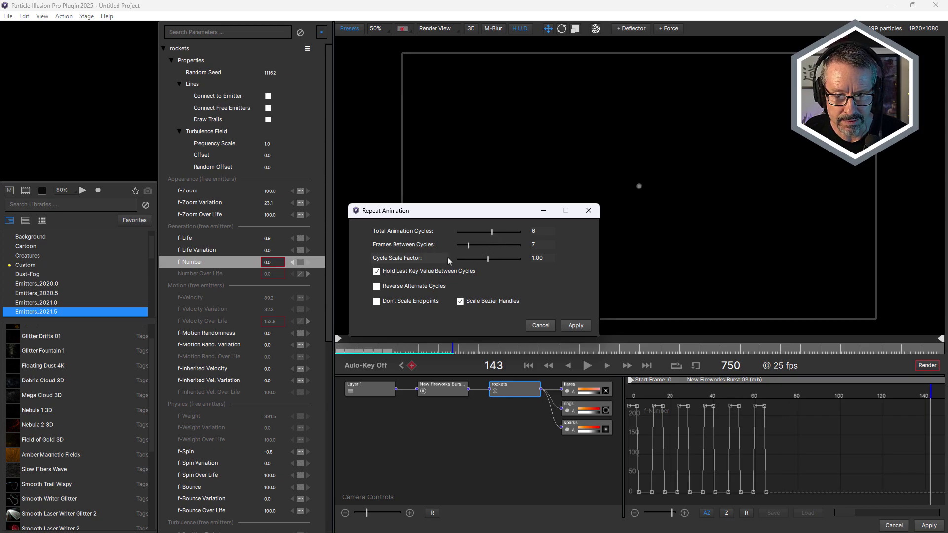
left_click_drag(488, 261, 481, 266)
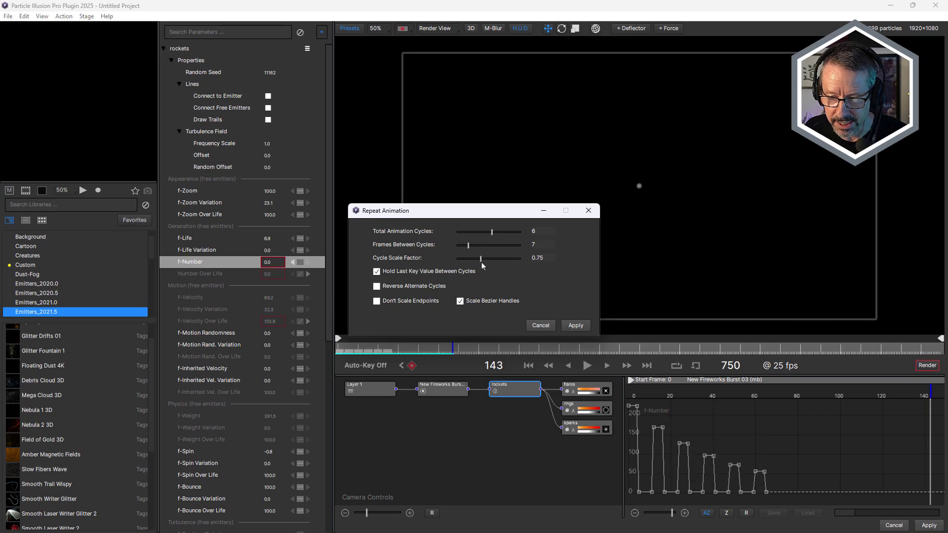
left_click_drag(483, 266, 483, 266)
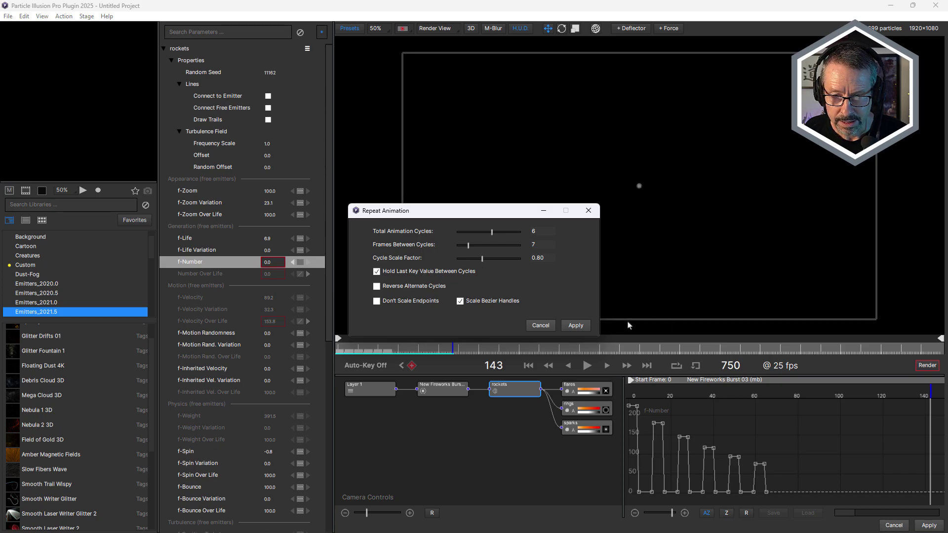
left_click(579, 327)
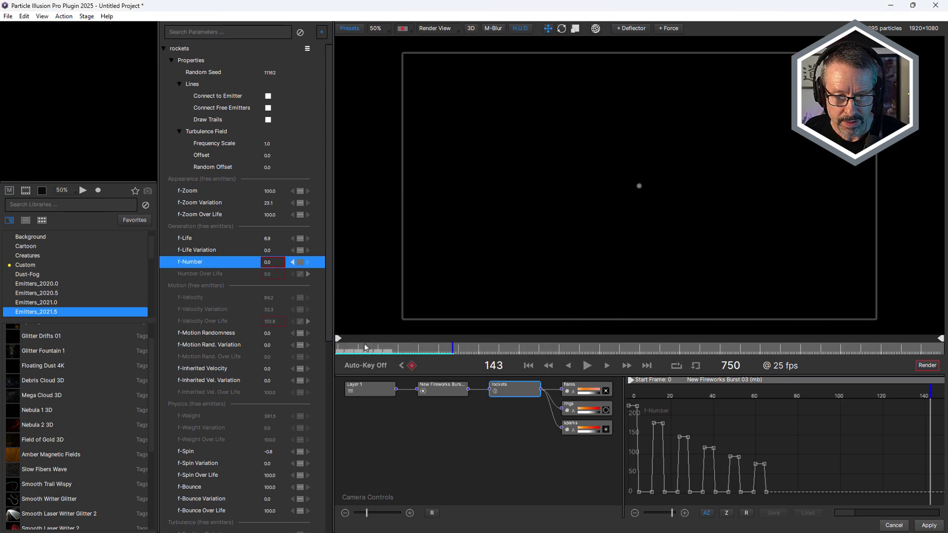
- Play the diminishing firework bursts from frame 0 and scrub through them to frame 55
left_click_drag(364, 347, 337, 334)
left_click(587, 366)
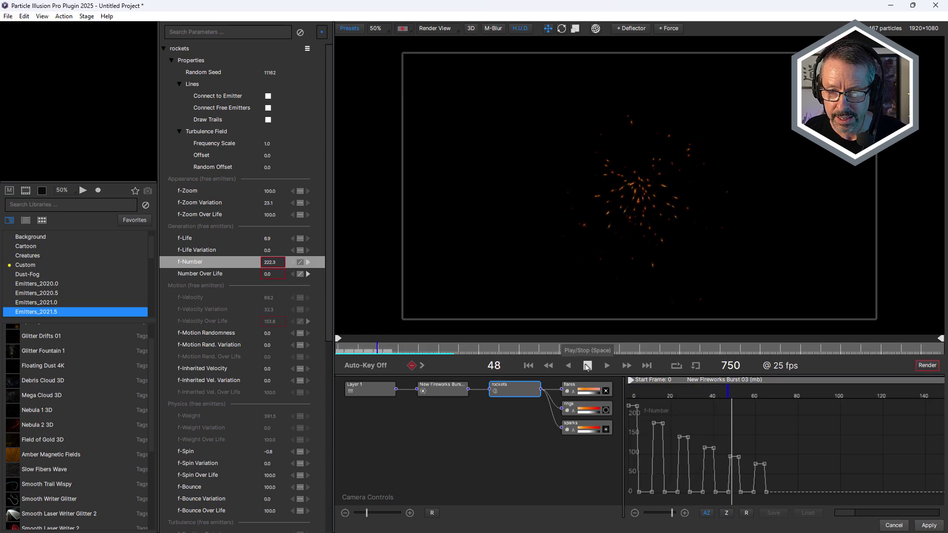
left_click(587, 366)
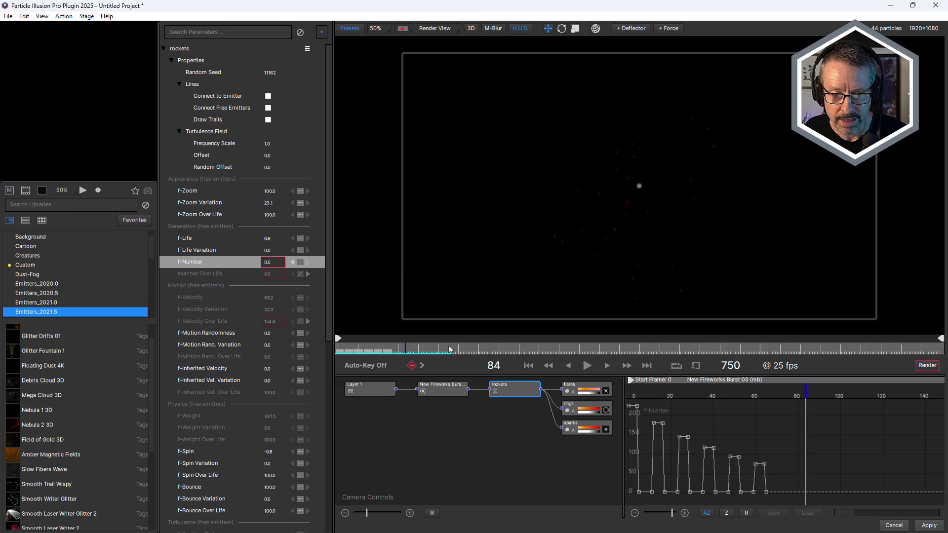
left_click(342, 349)
left_click_drag(342, 348, 382, 369)
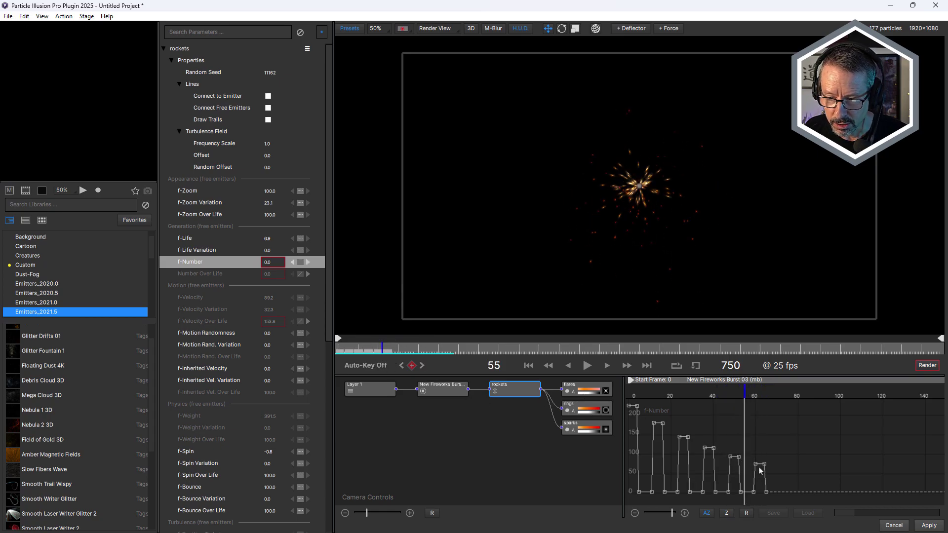
- Vary the peak key values of the f-Number bursts in the graph and repeat the edited animation for 2 cycles with a wider frame gap
left_click_drag(756, 464, 663, 439)
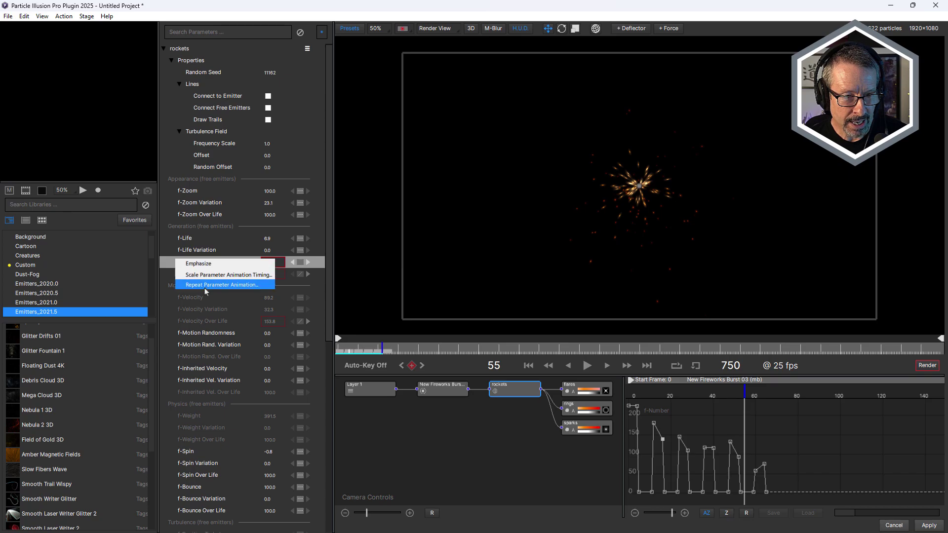
left_click(207, 286)
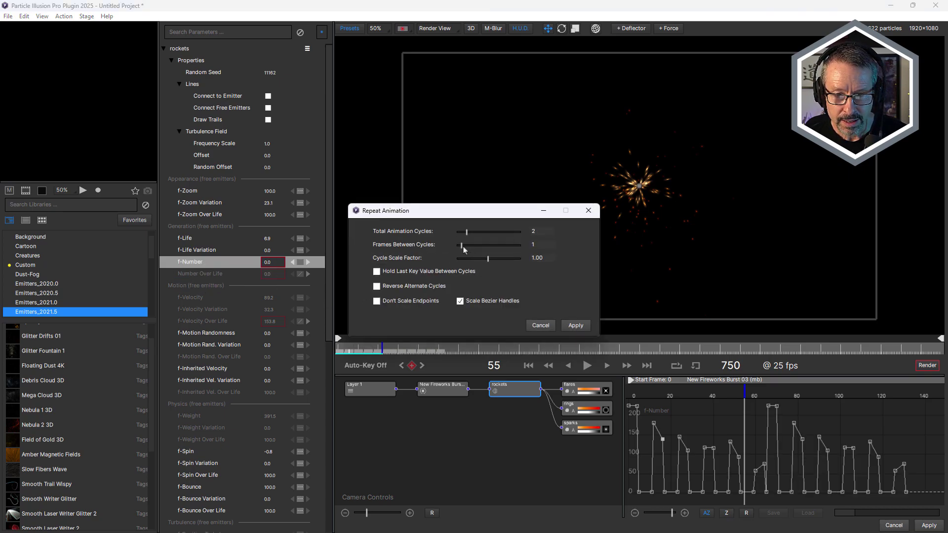
left_click_drag(463, 246, 465, 250)
left_click(574, 326)
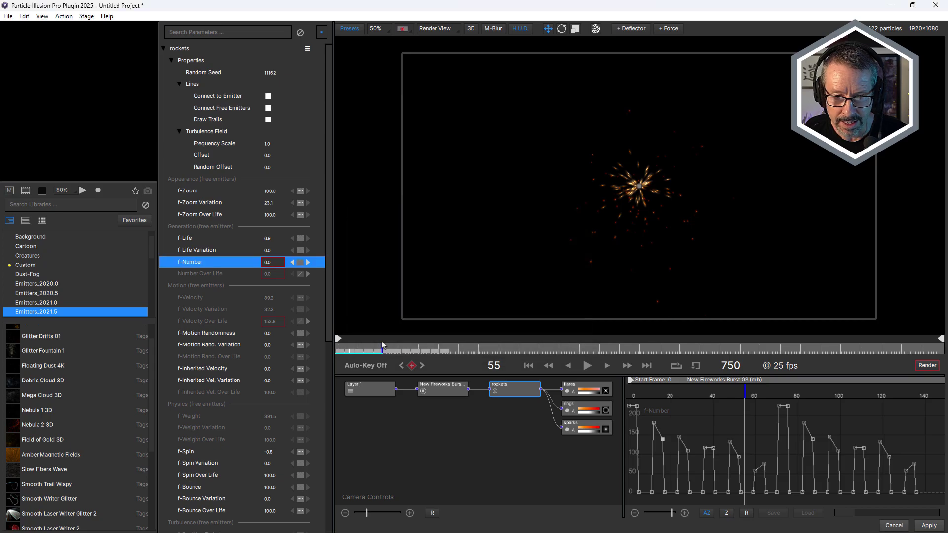
- Play the varied firework bursts from the start through frame 162 to examine both cycles
left_click(587, 365)
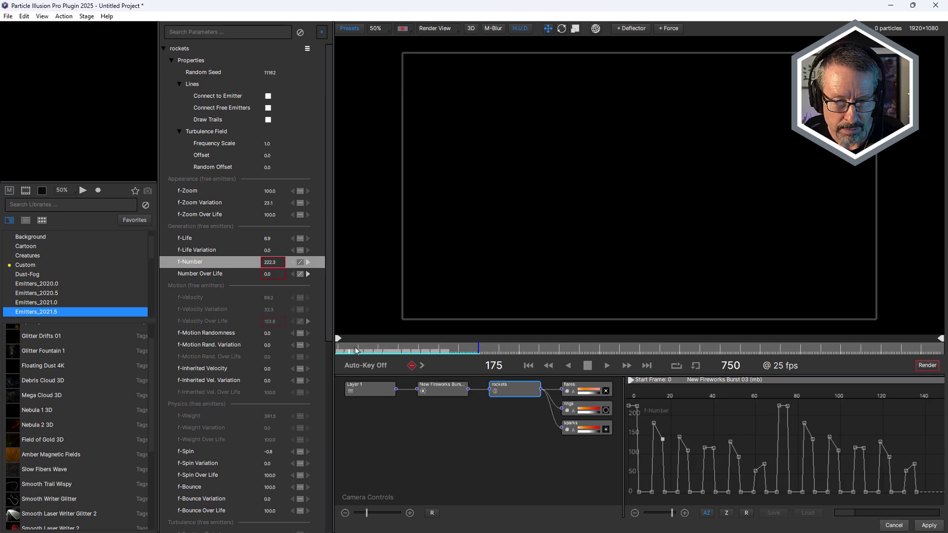
left_click_drag(355, 351, 324, 350)
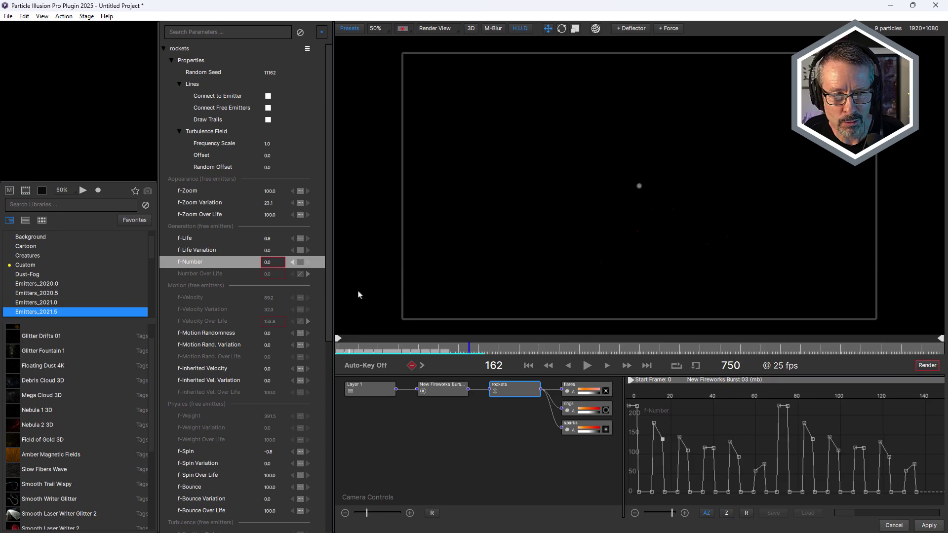
right_click(192, 264)
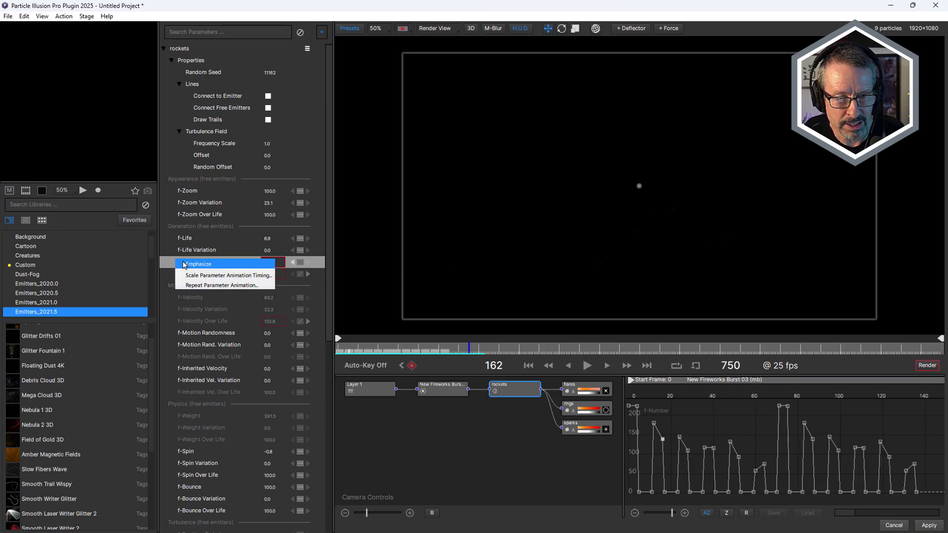
left_click(169, 263)
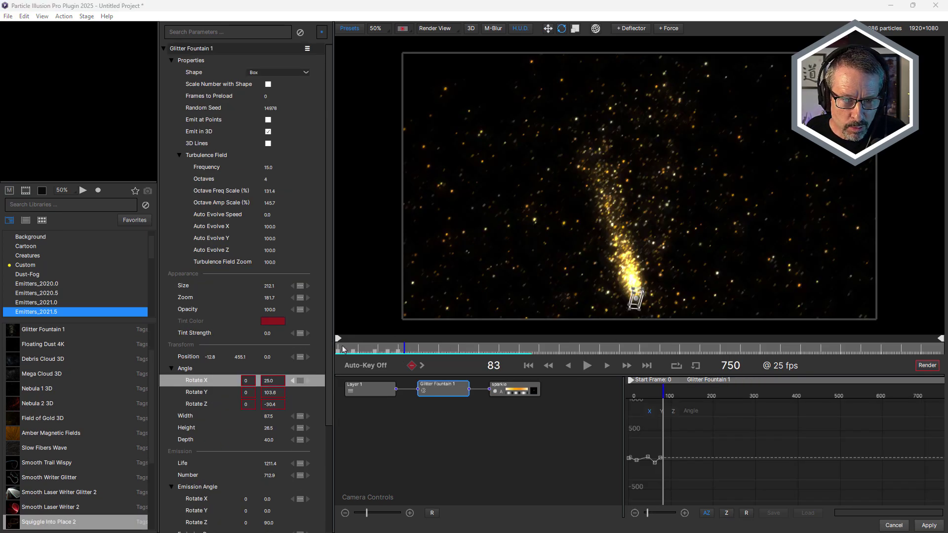
- Play the Glitter Fountain 1 emitter from frame 0 and scrub back to frame 88 to examine its rotation
mouse_move(344, 349)
left_mouse_down()
mouse_move(356, 350)
mouse_move(336, 350)
left_mouse_up()
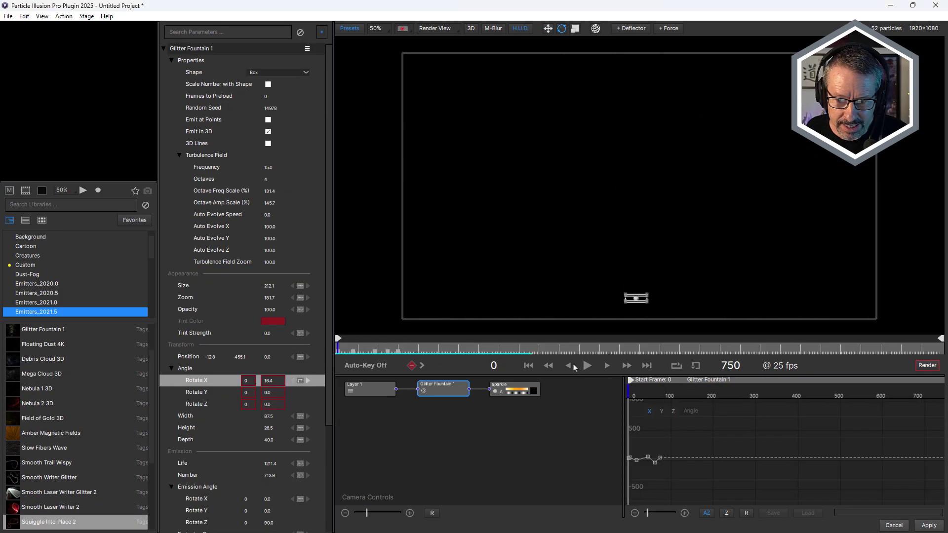
left_click(587, 366)
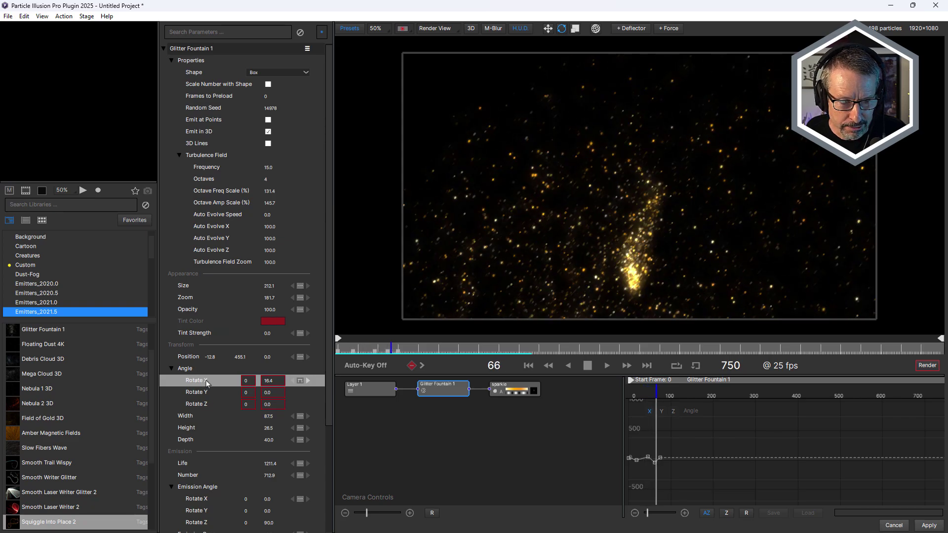
key("space")
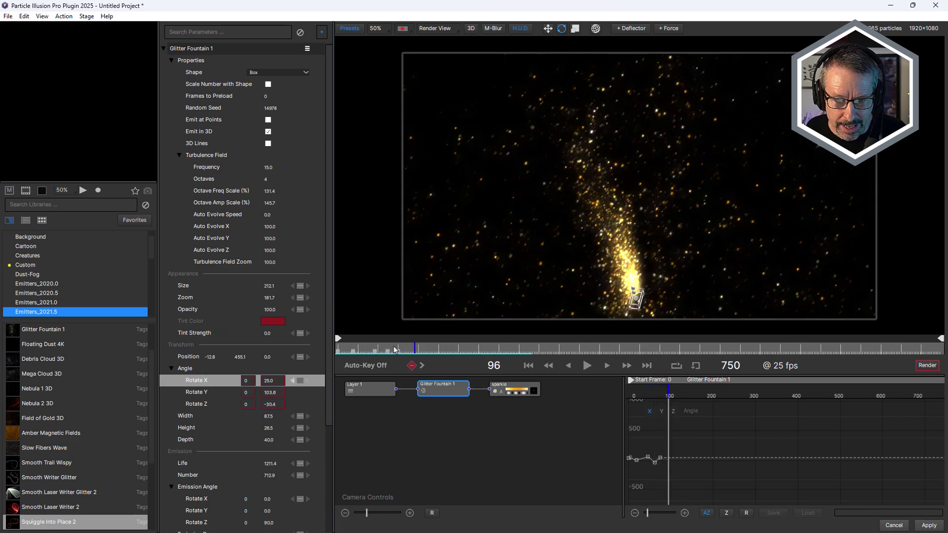
left_click_drag(432, 349, 410, 366)
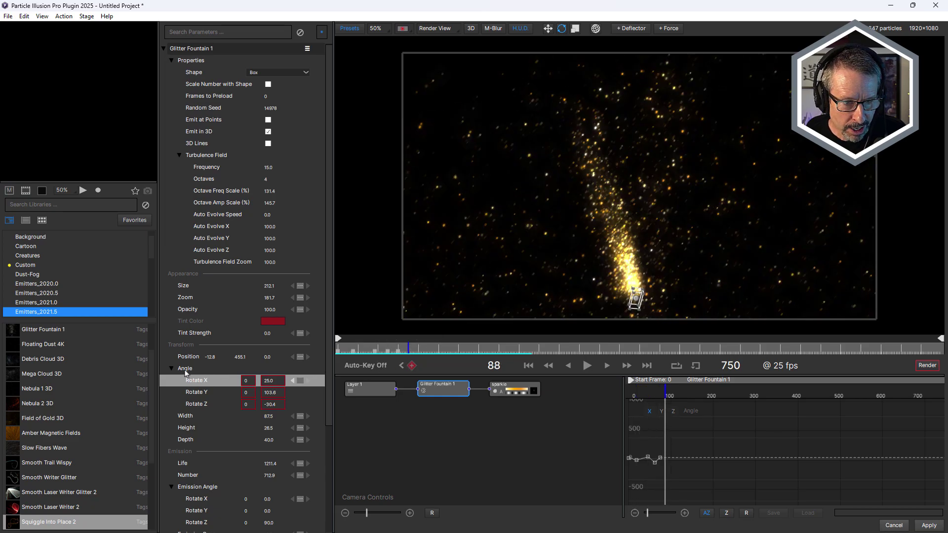
- Repeat the Glitter Fountain 1 Angle animation for 6 cycles, 15 frames apart, holding the last key value between cycles, and play to frame 143
right_click(185, 371)
left_click(205, 392)
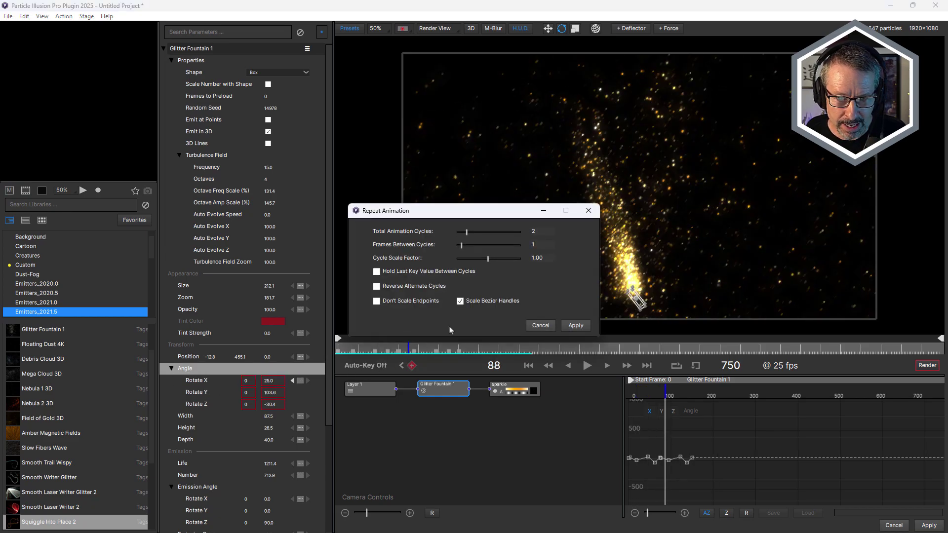
left_click_drag(510, 220, 465, 217)
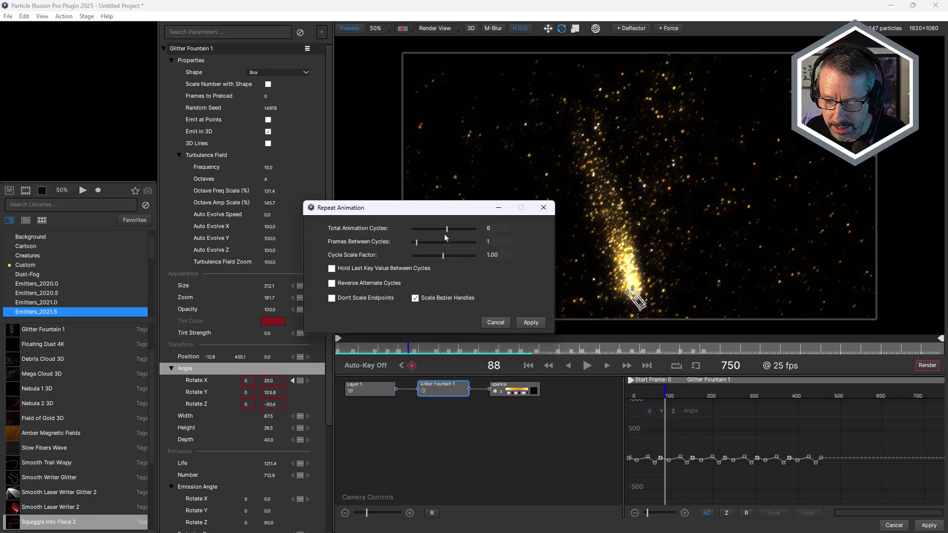
left_click_drag(417, 242, 432, 249)
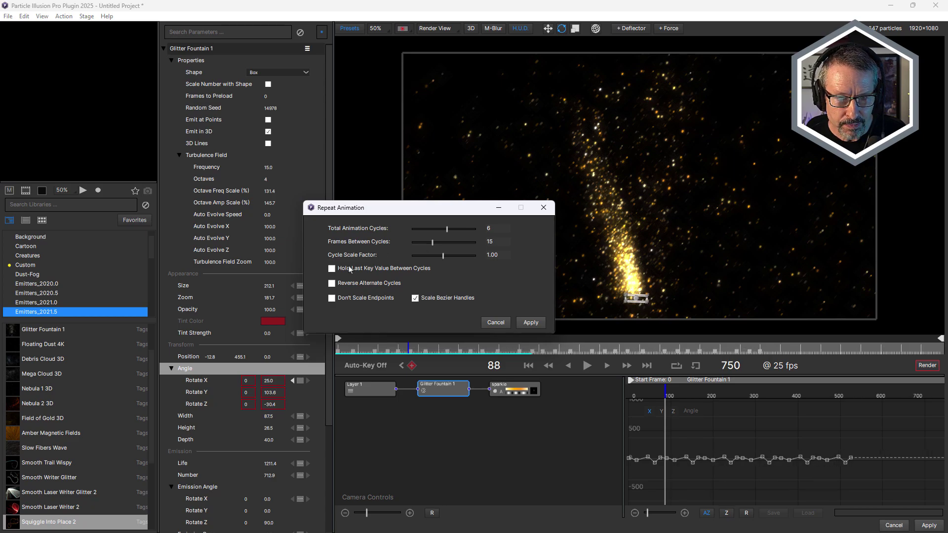
left_click(332, 284)
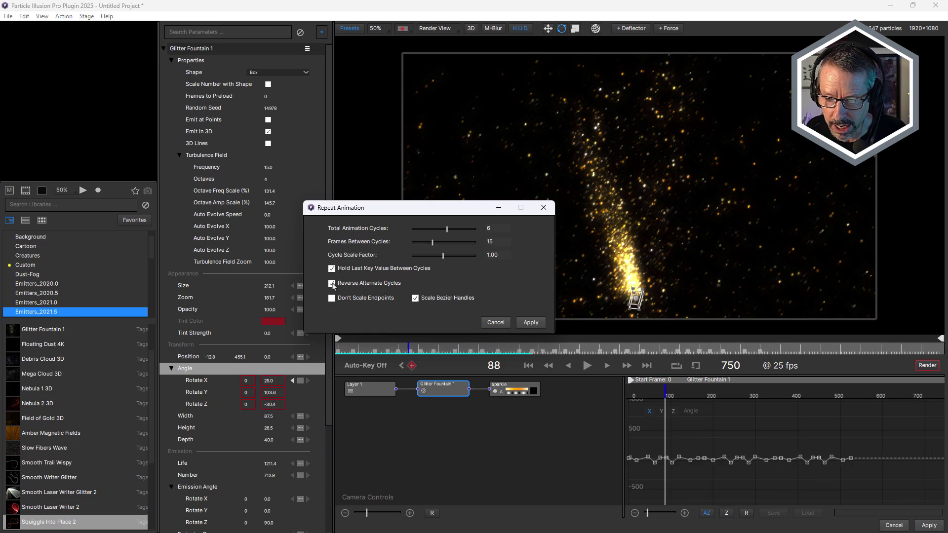
left_click(333, 284)
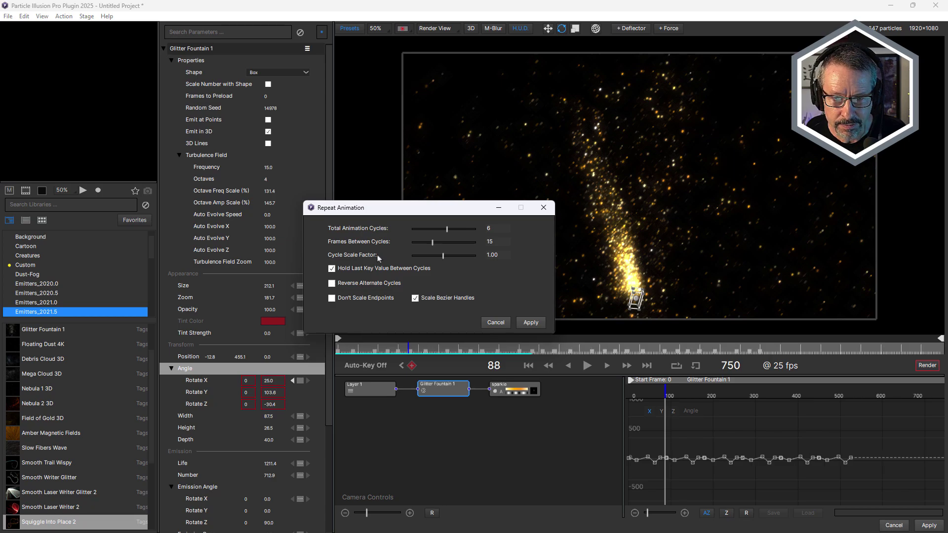
left_click(529, 323)
key("space")
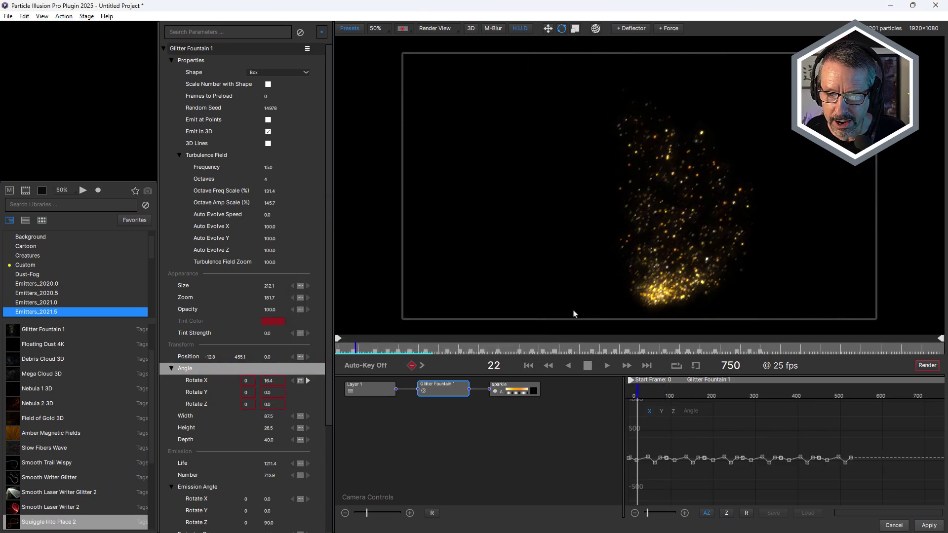
left_click(589, 367)
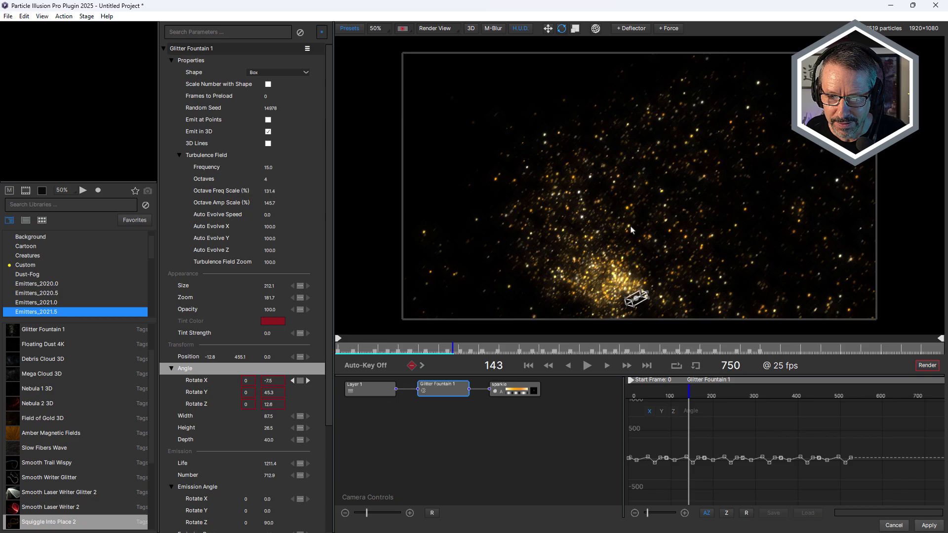
- Enable Draw Trails on the fountain's sparkle particles and play the animation from frame 0
left_click(523, 389)
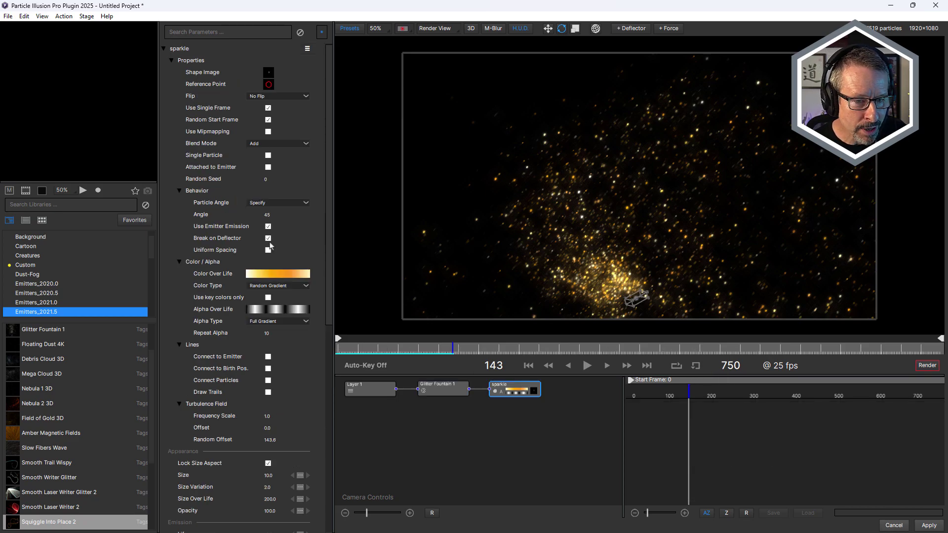
left_click(269, 393)
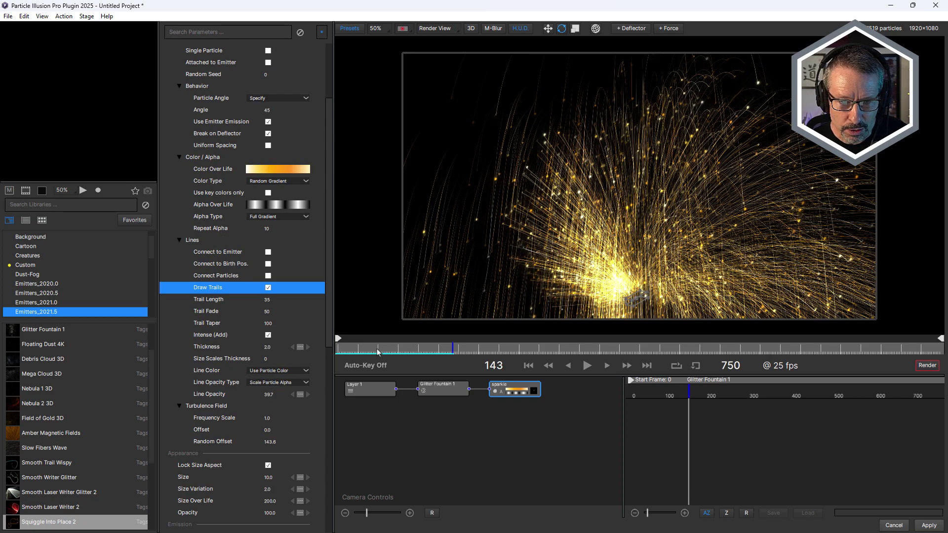
left_click_drag(377, 351, 339, 351)
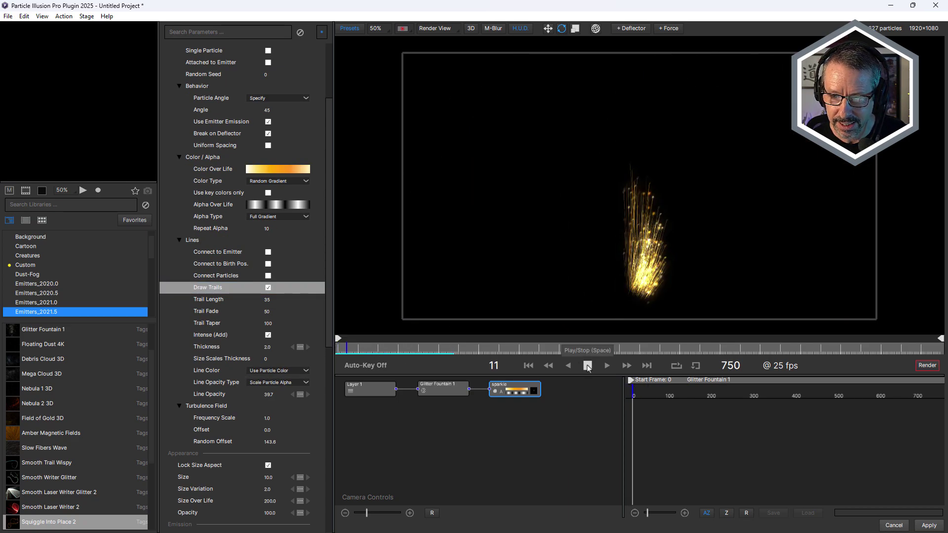